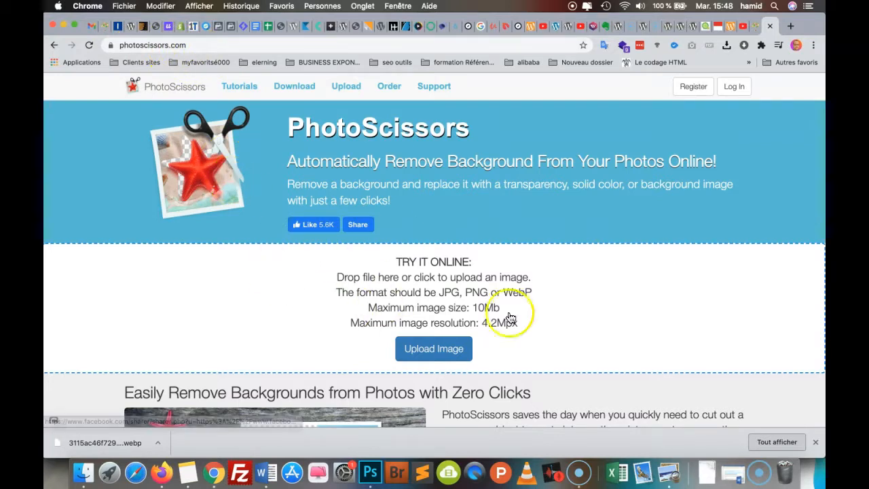
Look through the PhotoScissors home page's background-removal examples and list of reasons to use it.
scroll(658, 307, down, 4)
scroll(660, 309, up, 4)
scroll(660, 309, down, 10)
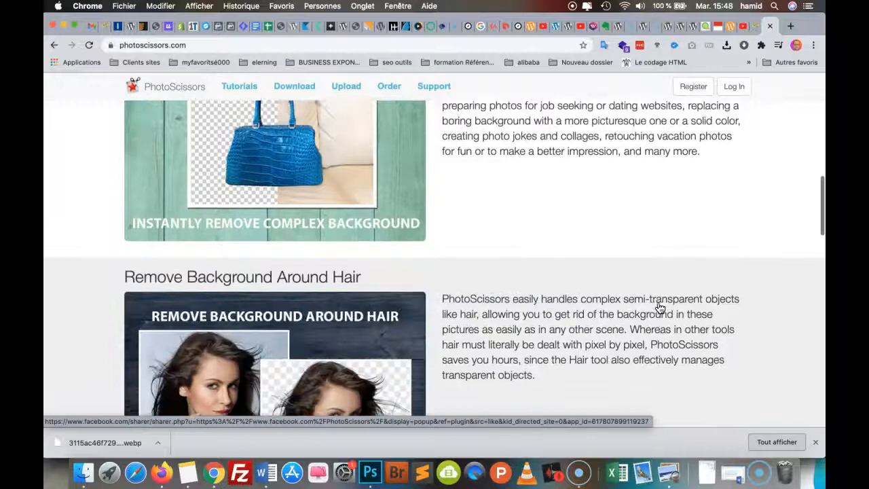
scroll(659, 309, up, 3)
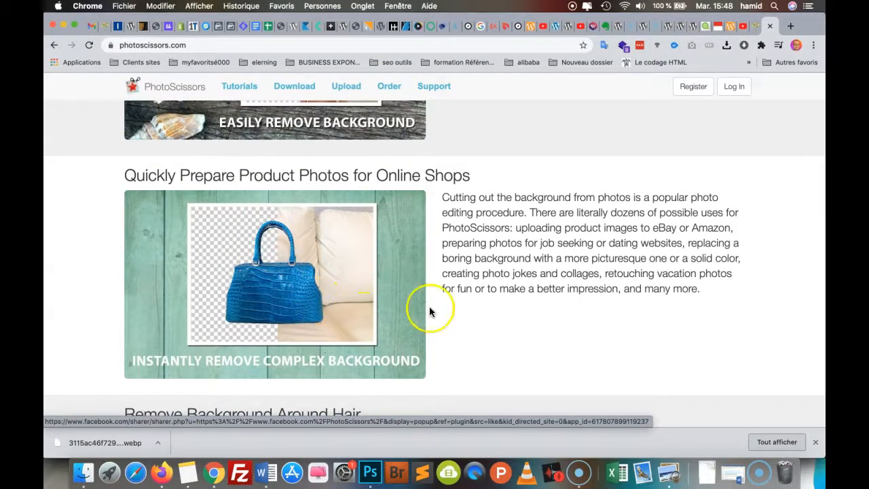
scroll(431, 306, down, 5)
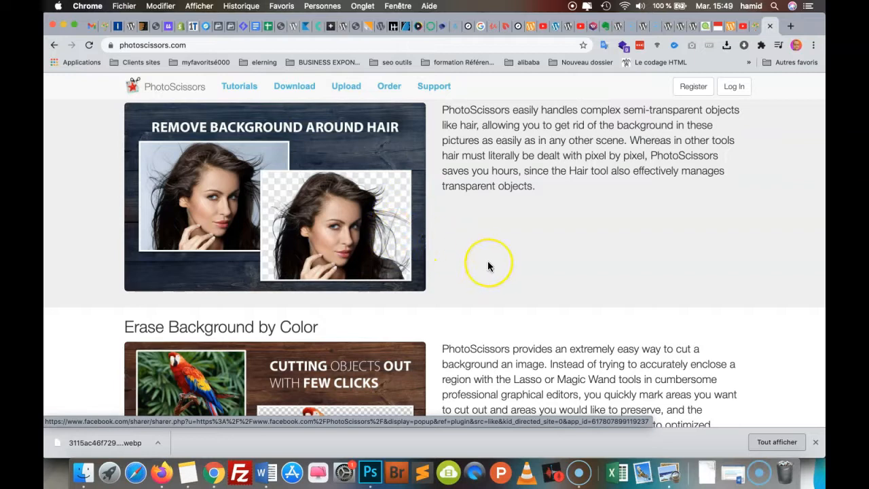
scroll(486, 265, down, 5)
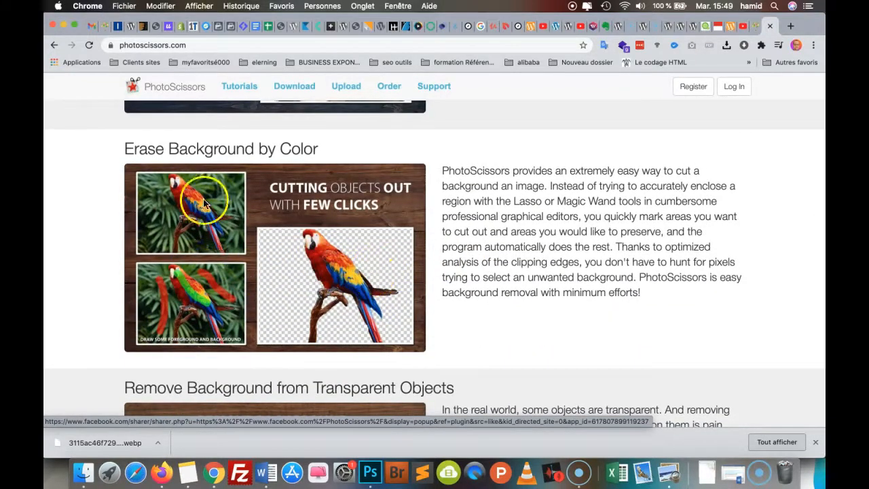
scroll(518, 297, down, 9)
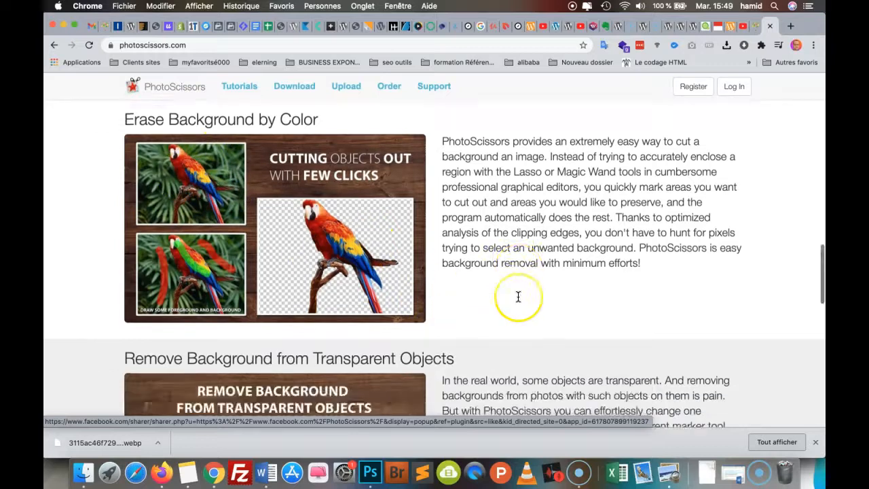
scroll(518, 296, down, 11)
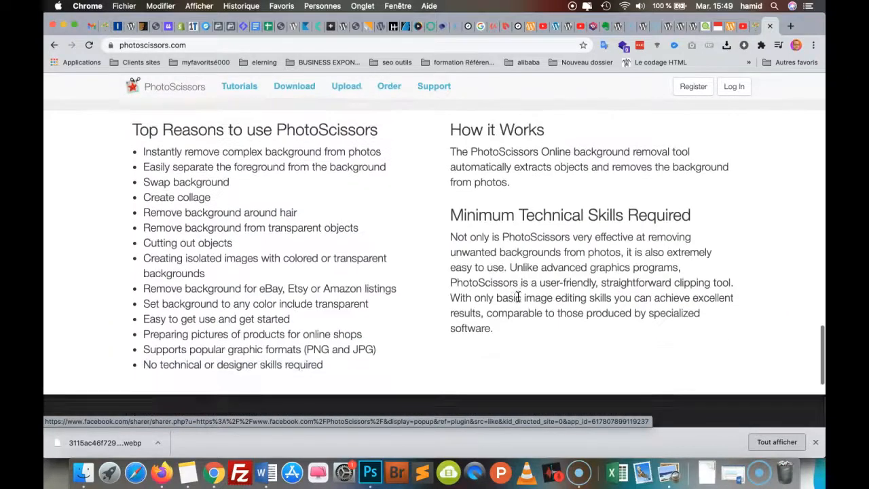
scroll(518, 297, up, 14)
scroll(518, 296, up, 15)
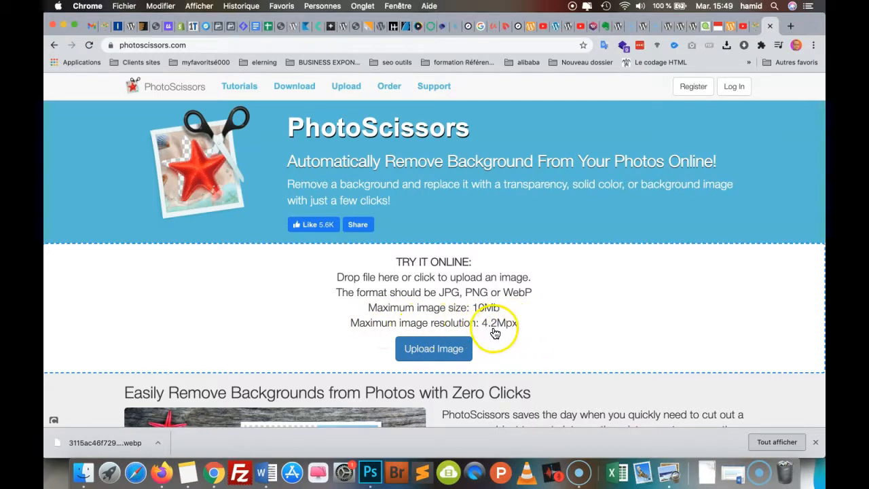
Upload the 3115ac46f729….webp photo from the Téléchargements folder for automatic background removal.
click(451, 353)
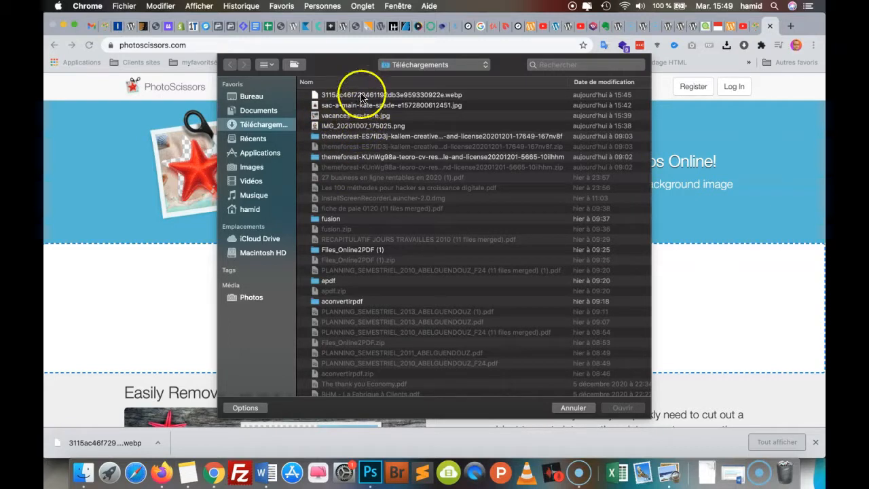
click(417, 97)
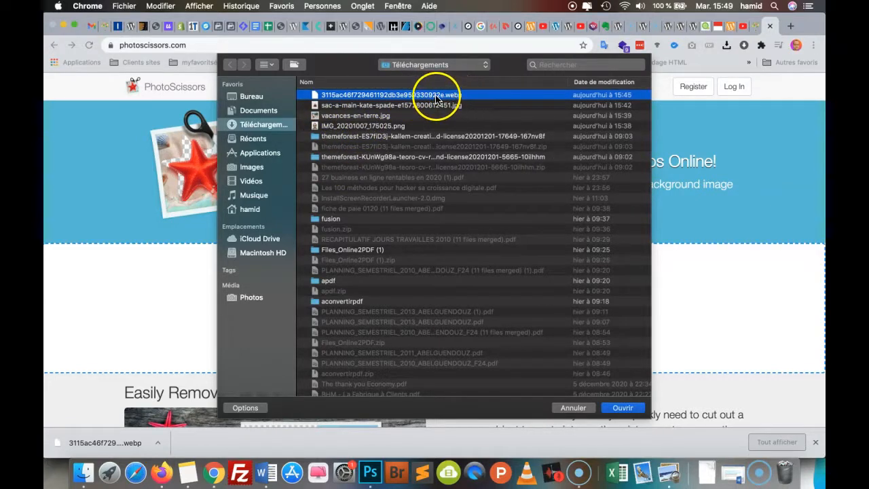
click(622, 407)
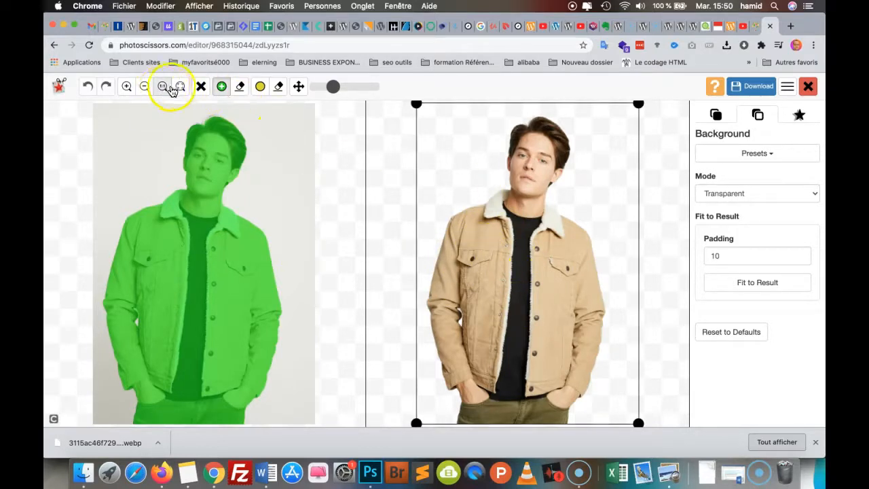
Examine the cutout at different magnifications and compare the Hair tool view with the foreground marking.
click(128, 88)
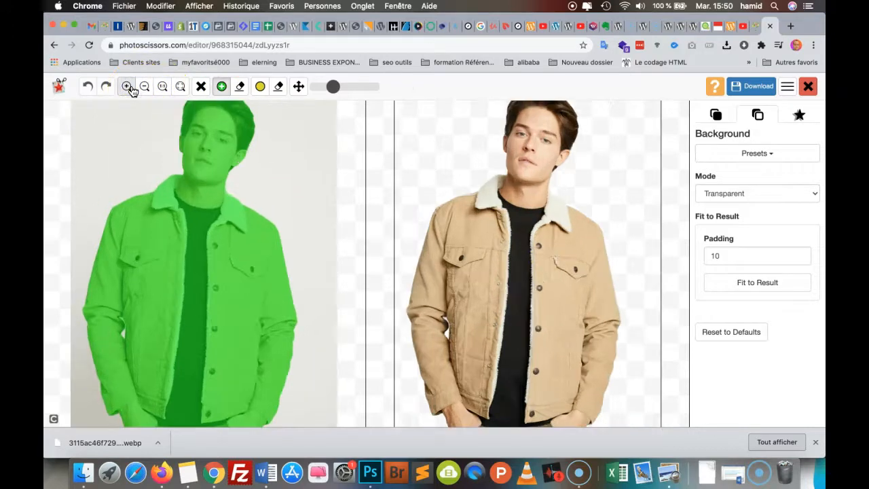
scroll(547, 168, down, 2)
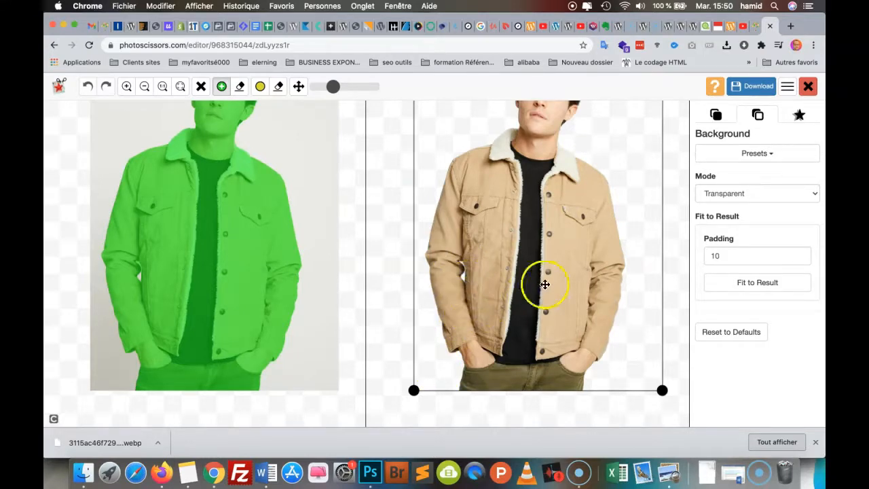
scroll(563, 287, down, 3)
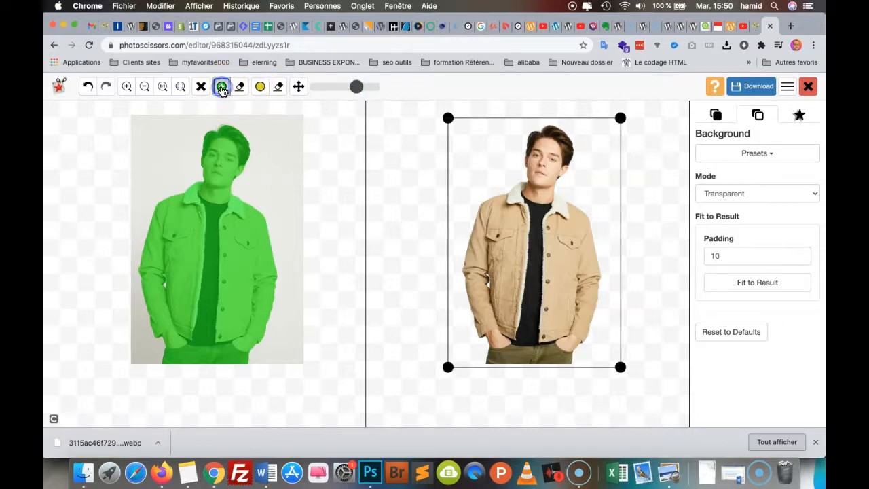
click(259, 88)
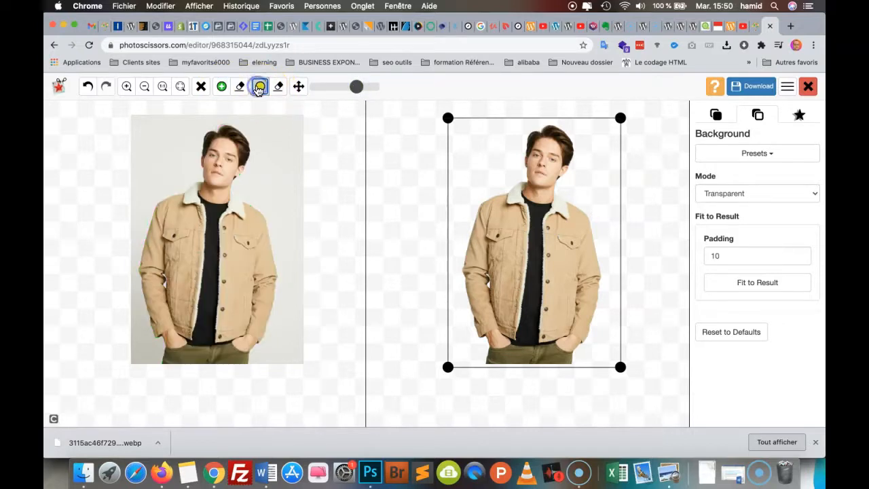
click(240, 87)
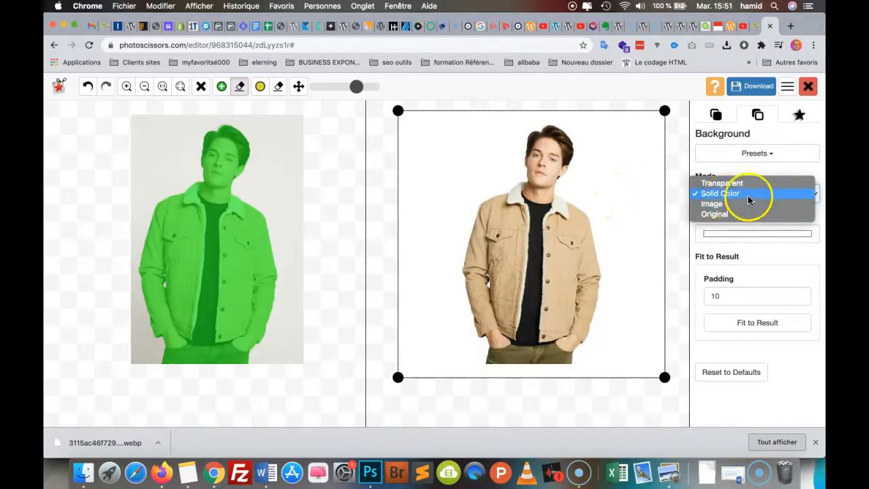
Set the background mode to Solid Color and choose a red with RGB 211, 100, 100.
click(734, 195)
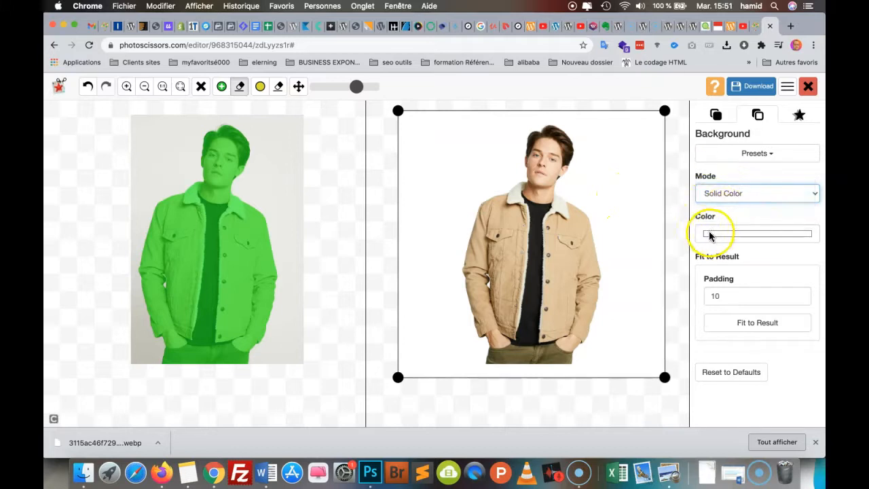
click(710, 234)
click(763, 258)
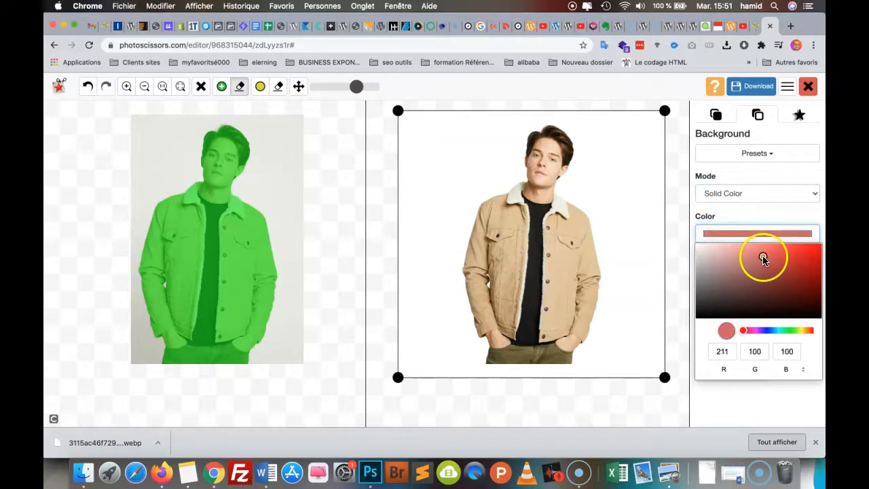
click(725, 331)
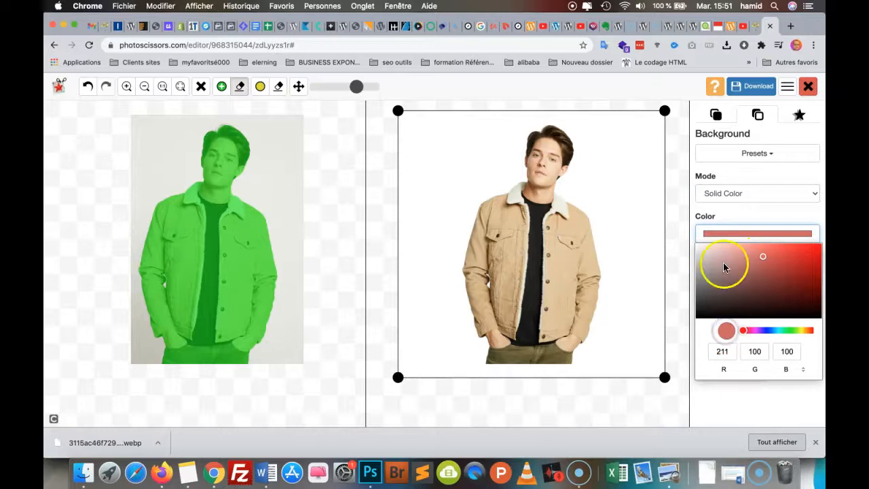
click(723, 214)
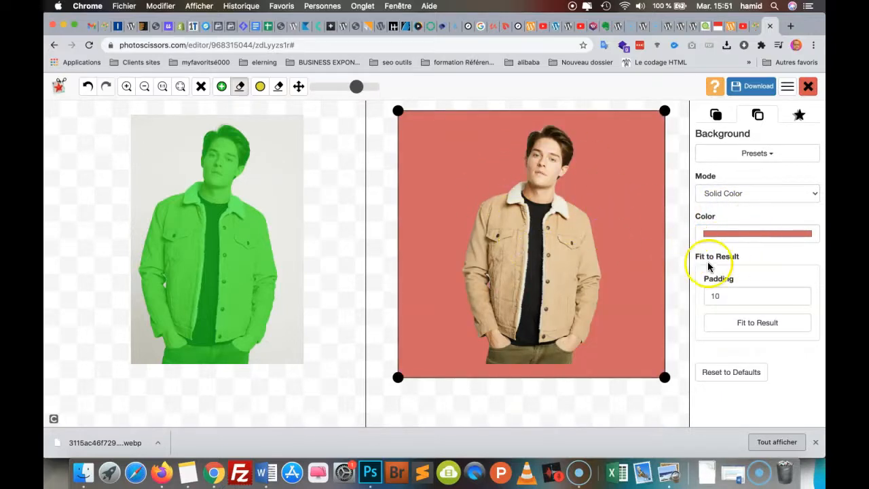
Try the Image background mode, then switch the background back to Transparent.
click(779, 194)
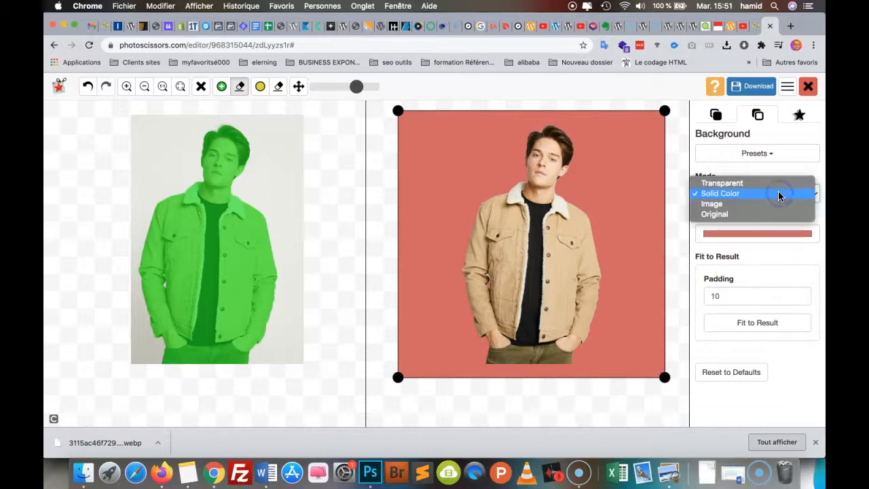
click(774, 206)
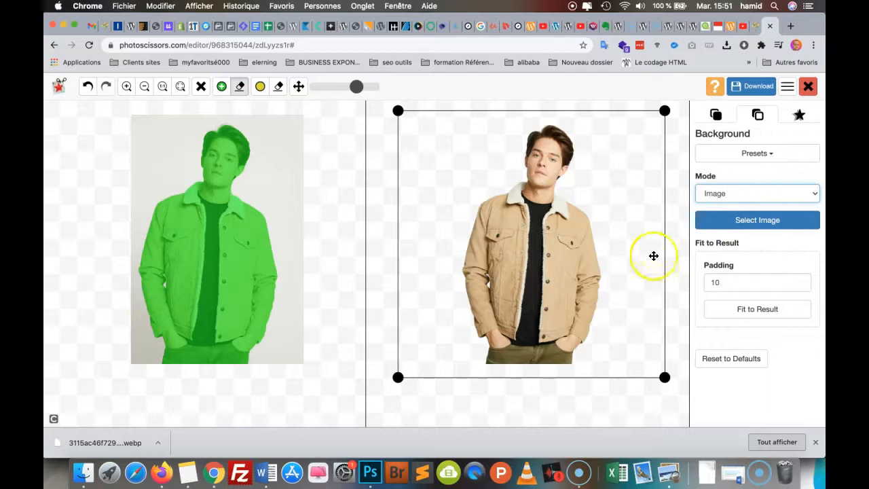
click(764, 193)
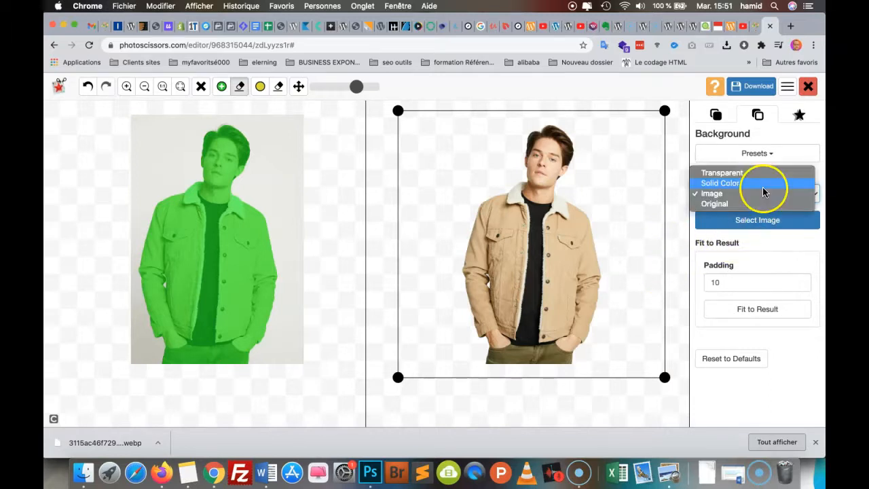
click(755, 174)
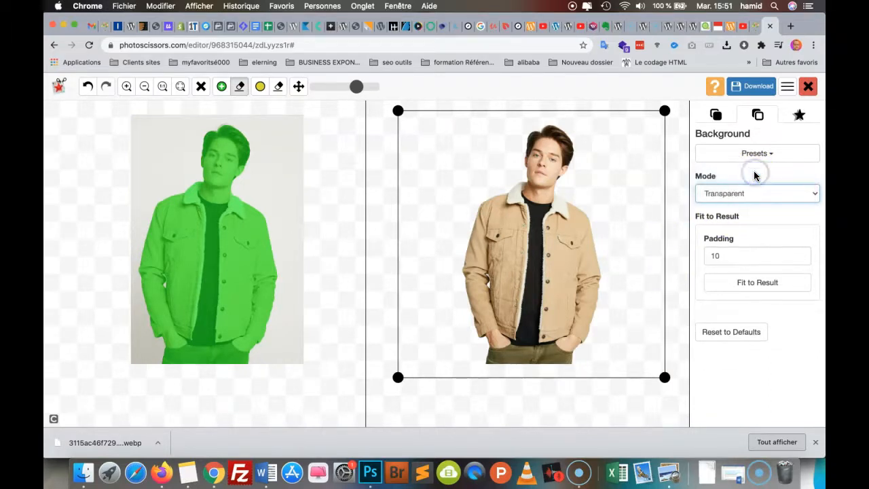
Set the padding to 19 and fit the background frame to the result.
click(733, 256)
key(BackSpace)
text(9)
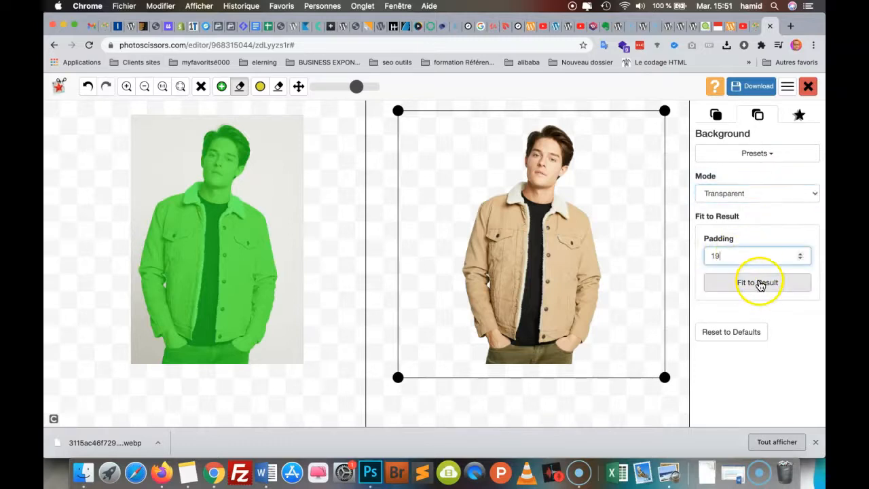
click(760, 284)
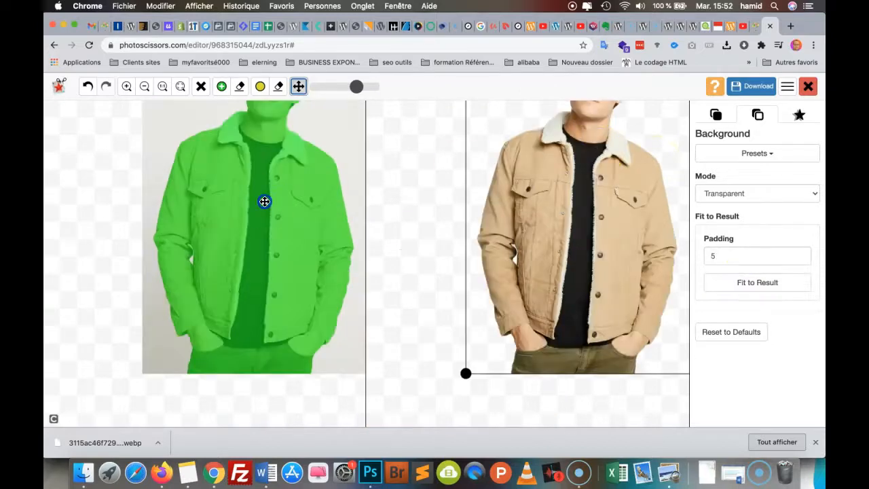
Erase the green foreground marking from the jacket, shoulders and collar, leaving only the man's head and neck marked.
drag(260, 199, 205, 282)
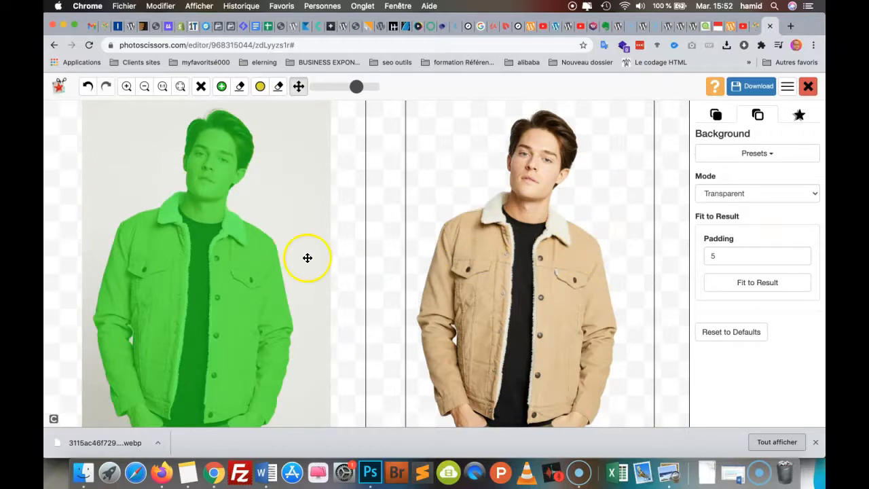
click(240, 89)
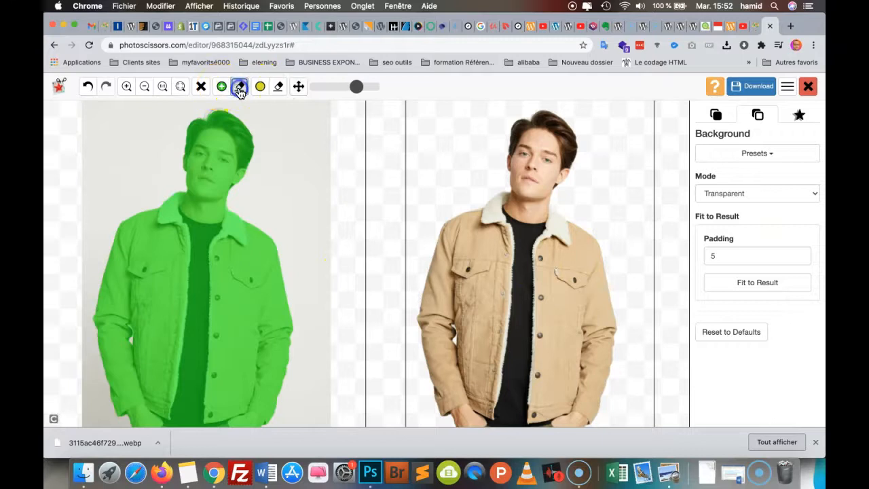
drag(301, 265, 103, 262)
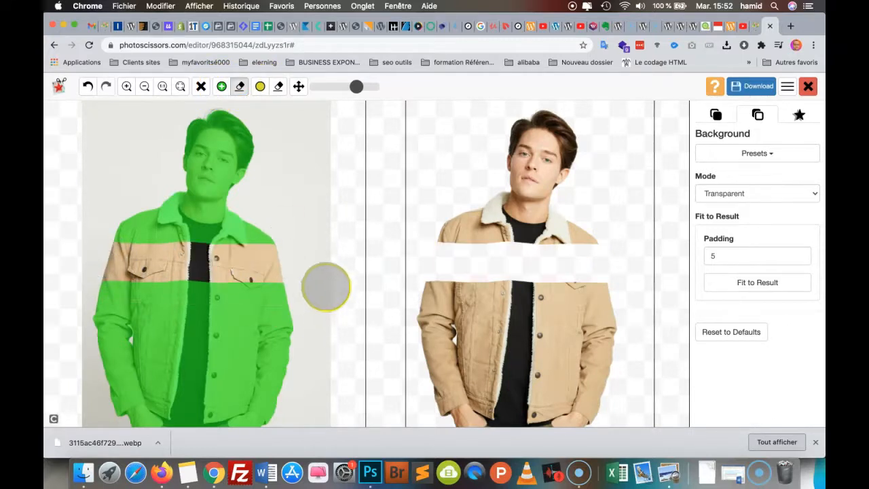
mouse_move(297, 274)
mouse_down()
mouse_move(281, 365)
mouse_move(276, 299)
mouse_move(249, 358)
mouse_up()
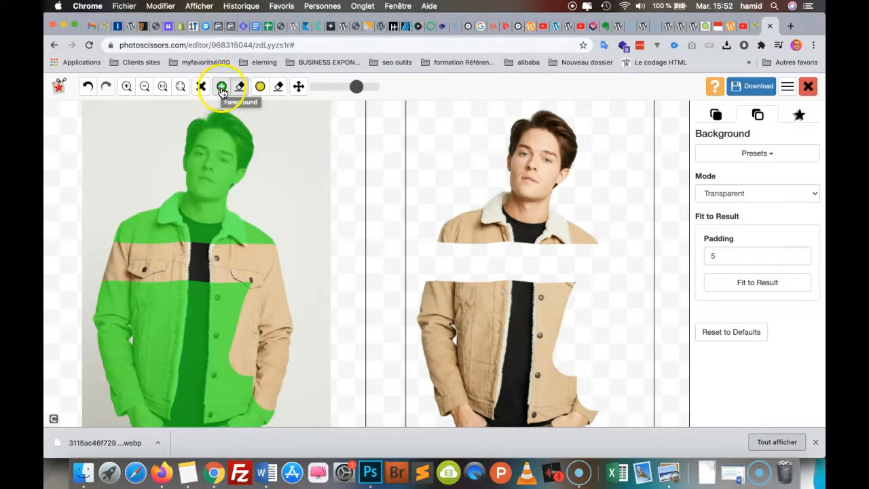
mouse_move(305, 278)
mouse_down()
mouse_move(263, 275)
mouse_move(229, 358)
mouse_move(227, 295)
mouse_move(182, 312)
mouse_move(186, 298)
mouse_move(110, 288)
mouse_move(98, 342)
mouse_move(109, 313)
mouse_move(136, 309)
mouse_move(132, 370)
mouse_move(156, 366)
mouse_move(113, 375)
mouse_move(113, 406)
mouse_move(229, 376)
mouse_move(161, 382)
mouse_move(131, 394)
mouse_move(280, 395)
mouse_move(252, 420)
mouse_move(277, 419)
mouse_move(204, 405)
mouse_up()
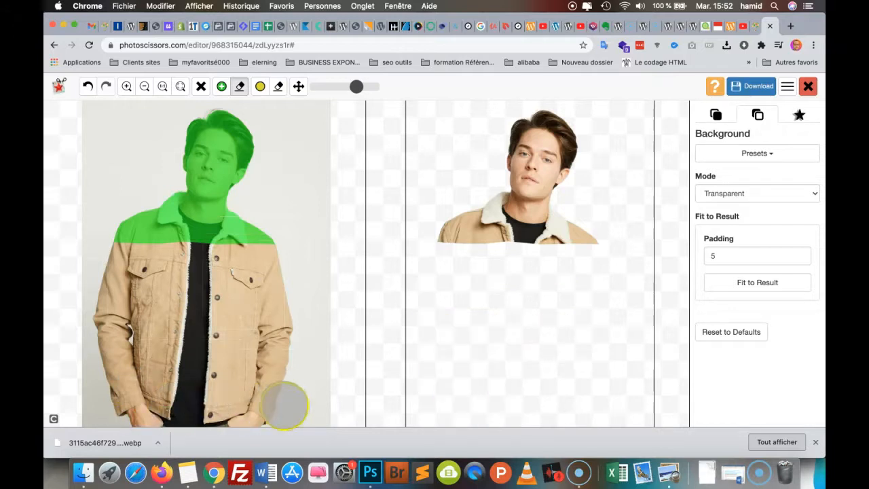
mouse_move(282, 249)
mouse_down()
mouse_move(241, 233)
mouse_move(178, 246)
mouse_move(160, 223)
mouse_move(144, 222)
mouse_move(134, 250)
mouse_move(128, 237)
mouse_move(149, 203)
mouse_up()
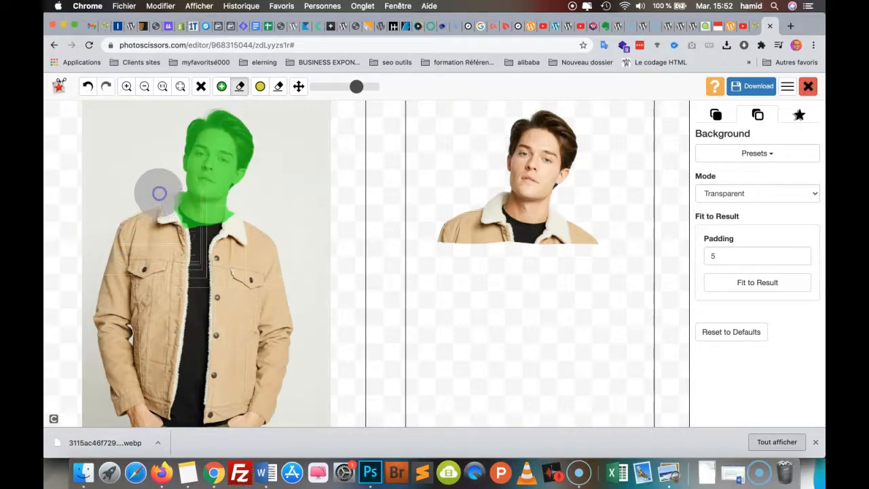
mouse_move(182, 231)
mouse_down()
mouse_move(223, 237)
mouse_move(254, 221)
mouse_up()
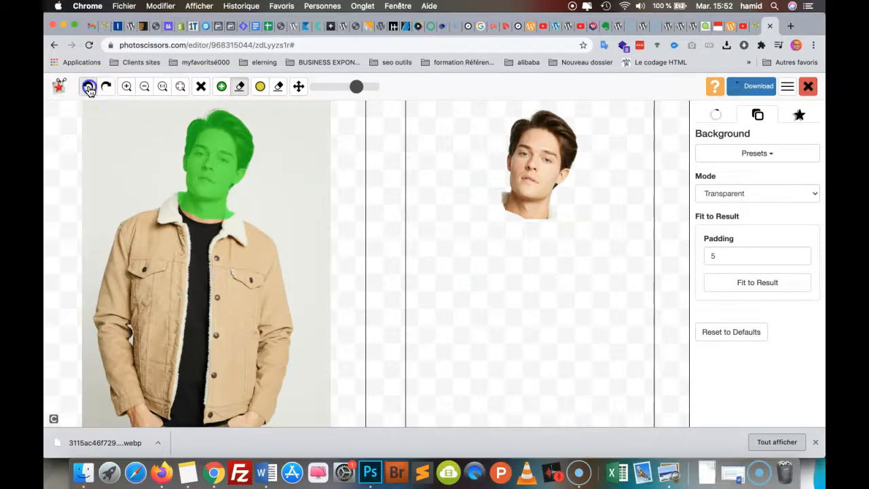
Undo the foreground erasing strokes until the man's whole figure is marked again.
click(88, 88)
click(239, 89)
click(87, 91)
Enlarge the man's head and collar with the Move tool active to inspect the cutout edges.
click(274, 96)
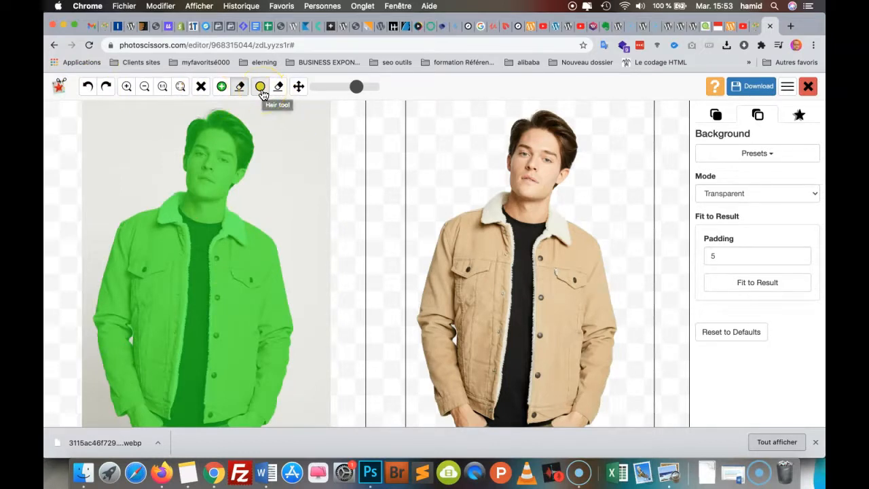
click(296, 84)
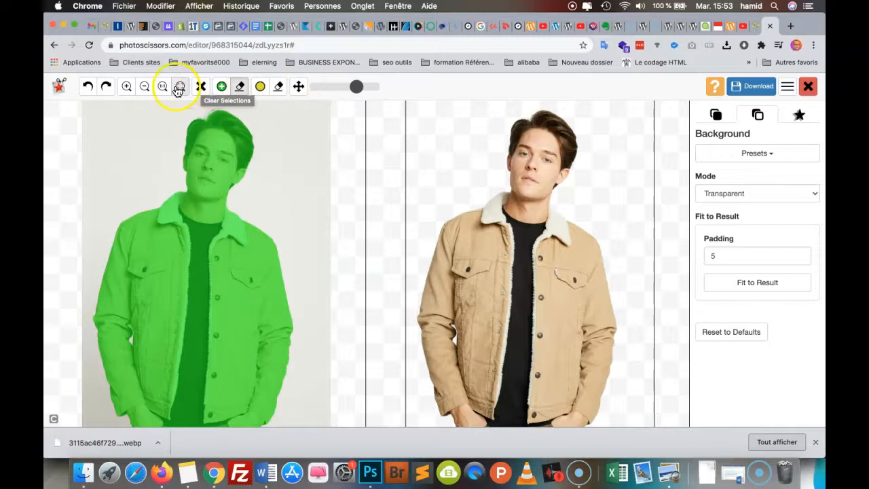
click(125, 89)
click(126, 88)
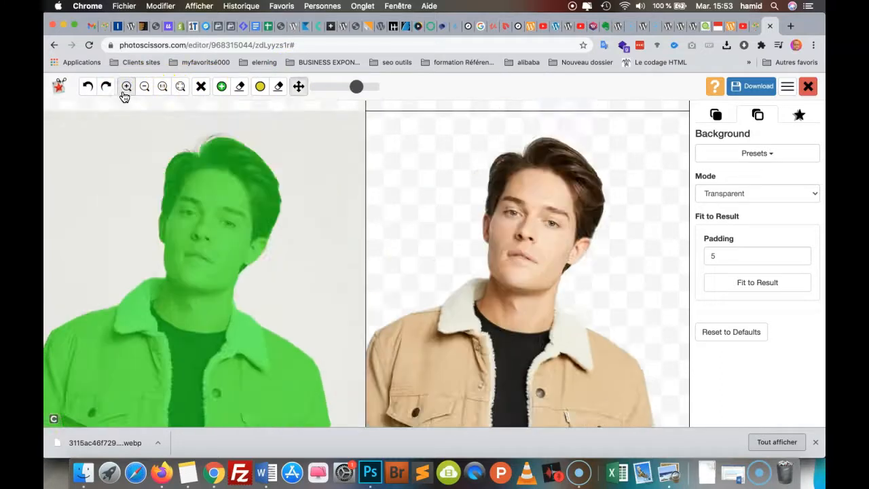
Paint yellow hair marking along the man's hair outline from one side of the head to the other.
click(126, 89)
click(126, 89)
drag(262, 169, 249, 249)
click(260, 86)
mouse_move(173, 180)
mouse_down()
mouse_move(272, 213)
mouse_move(243, 196)
mouse_move(281, 233)
mouse_move(292, 277)
mouse_move(256, 179)
mouse_move(169, 174)
mouse_move(112, 256)
mouse_up()
Erase the excess yellow marking above the man's hair and repaint the hair marking over the crown.
click(282, 92)
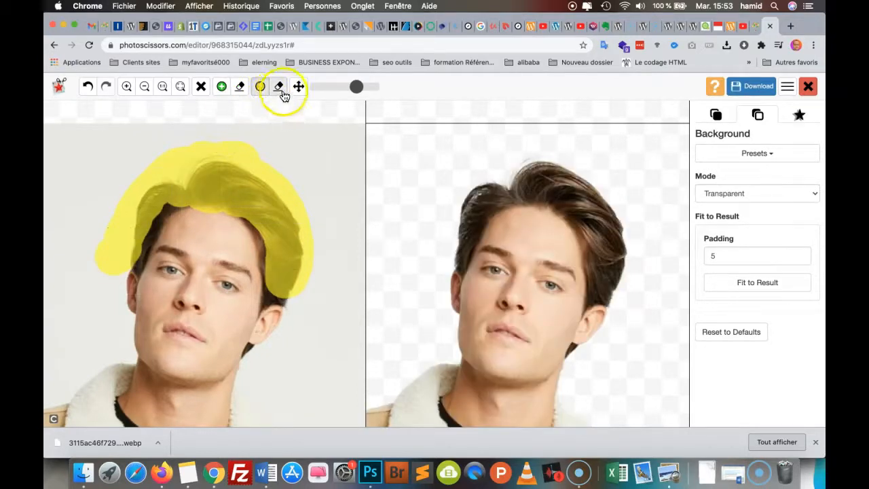
mouse_move(281, 175)
mouse_down()
mouse_move(301, 178)
mouse_move(245, 149)
mouse_move(208, 145)
mouse_move(171, 160)
mouse_up()
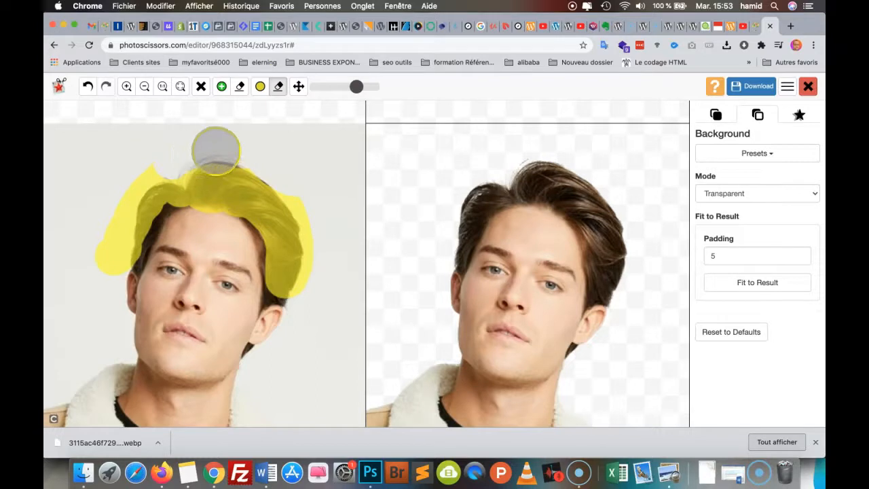
click(259, 95)
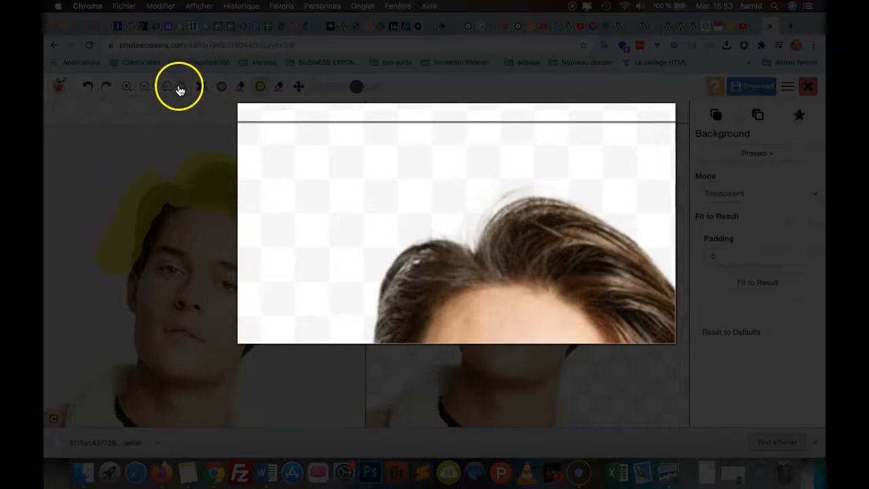
Undo and redo the last hair marking to compare the fine strands in the cutout with and without it.
click(84, 89)
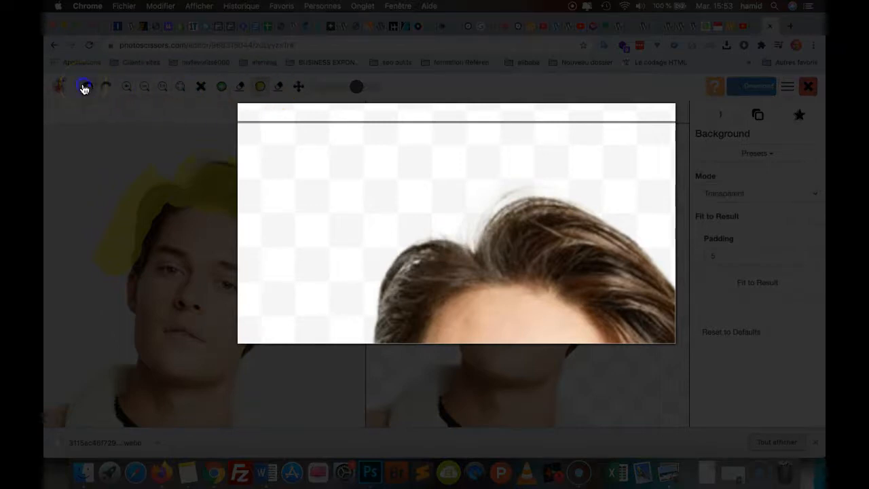
click(105, 86)
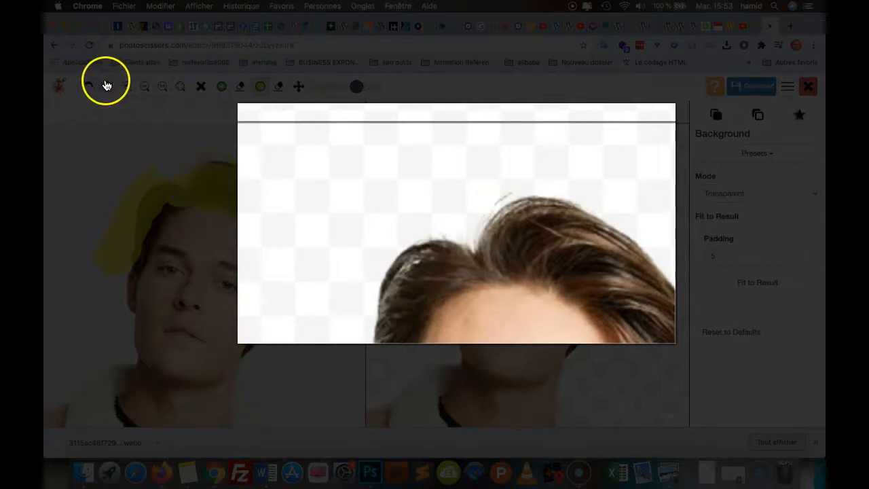
click(88, 86)
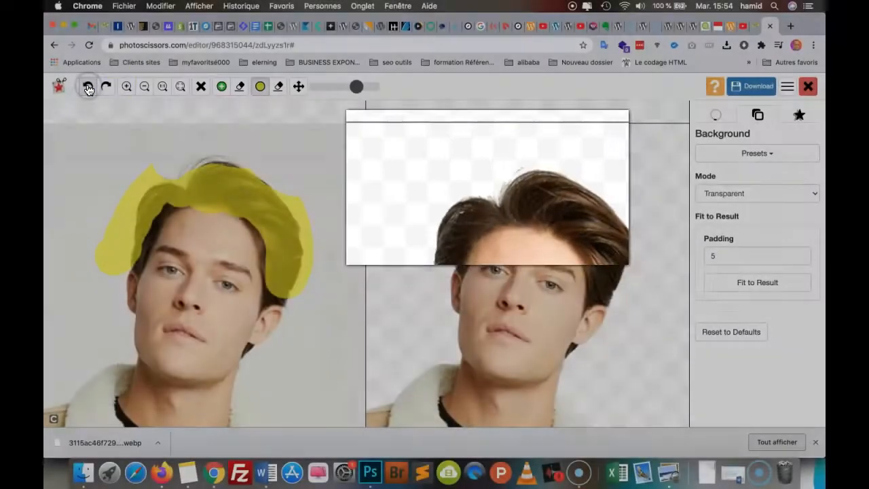
click(109, 86)
click(112, 87)
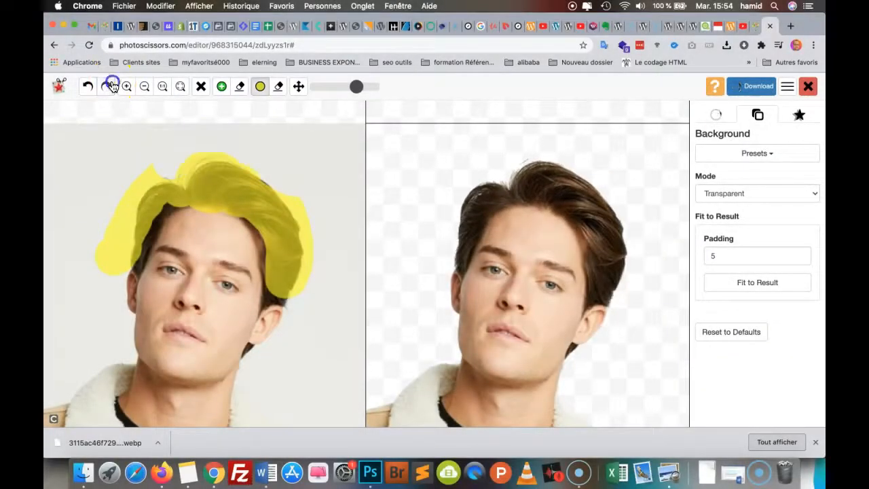
Reduce the hair marker's brush size and clear all the yellow markings from the photo.
click(222, 88)
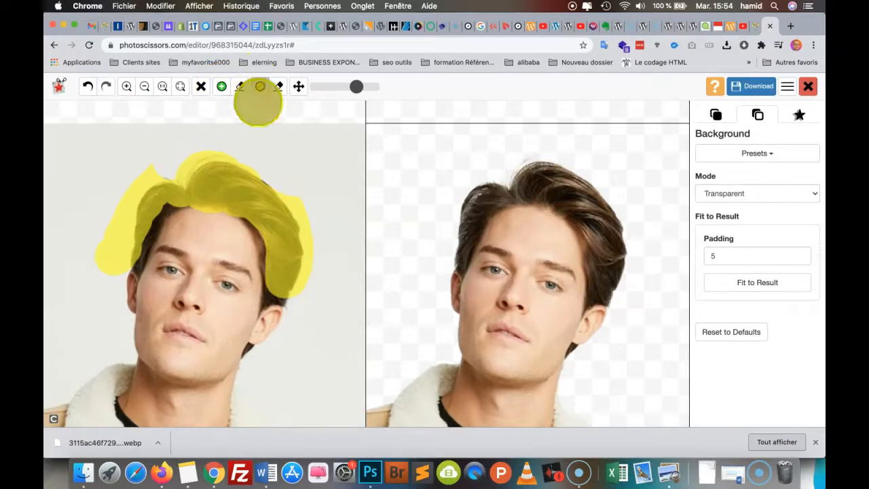
click(262, 91)
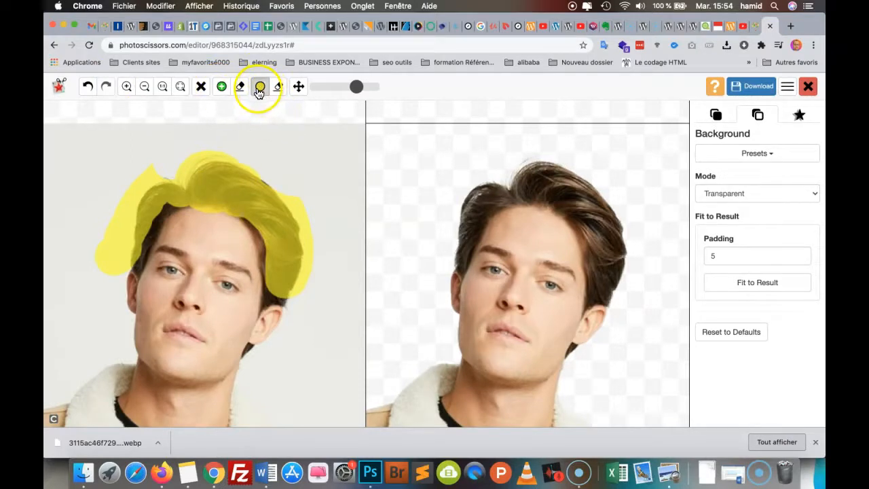
click(347, 89)
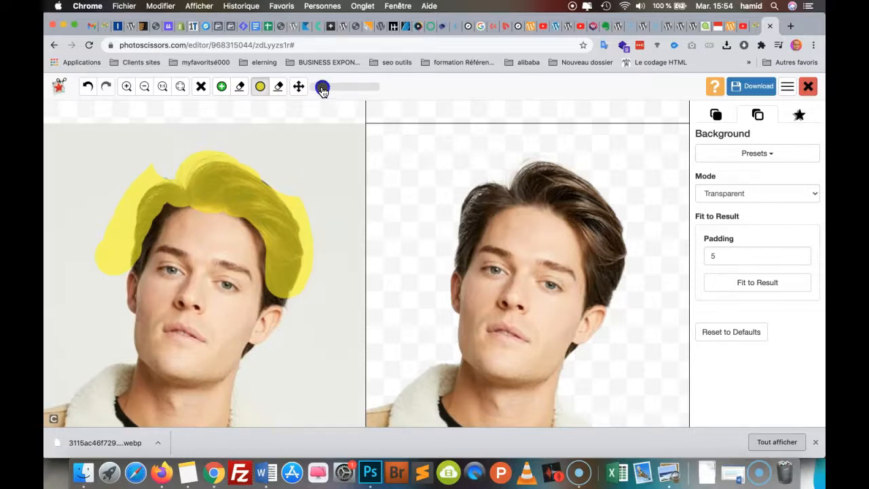
click(201, 88)
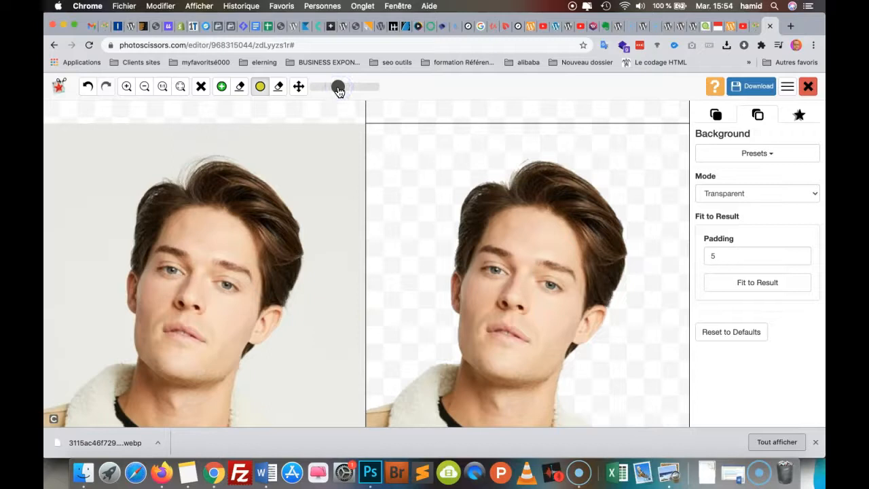
Enable the shadow effect on the cutout and check how it falls around the man's figure.
click(716, 116)
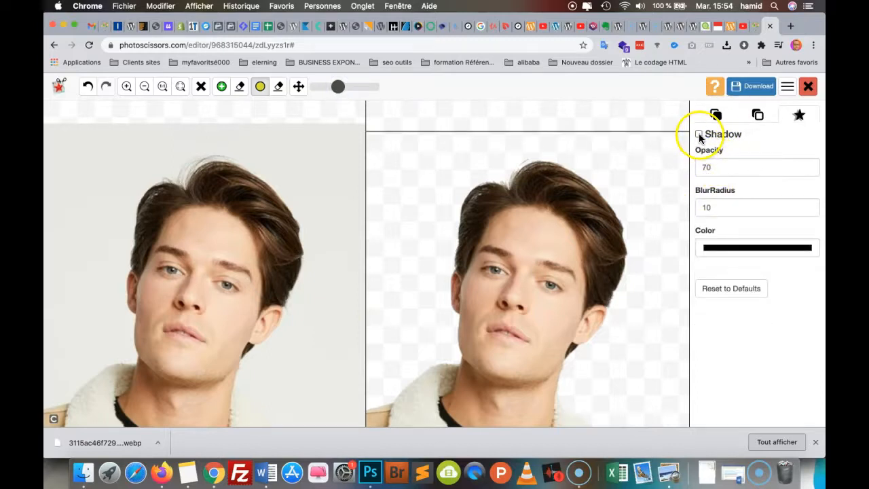
click(700, 135)
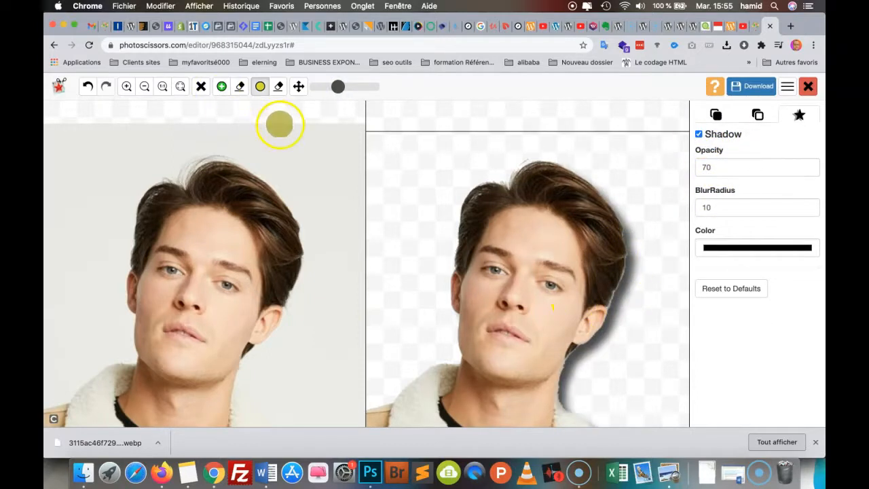
click(144, 87)
click(144, 87)
click(144, 87)
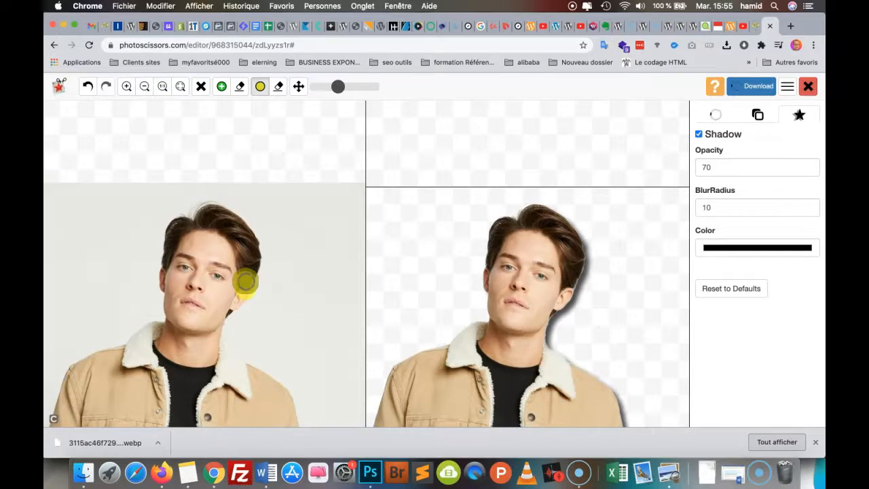
click(300, 88)
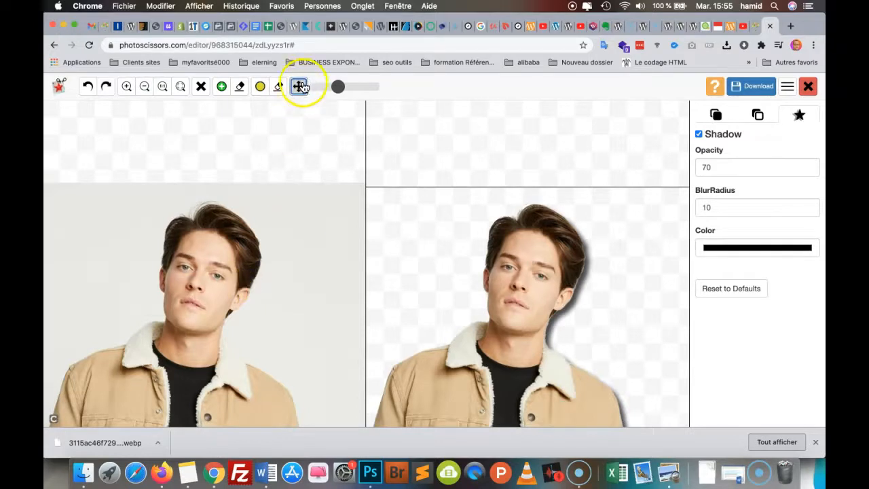
drag(262, 311, 262, 234)
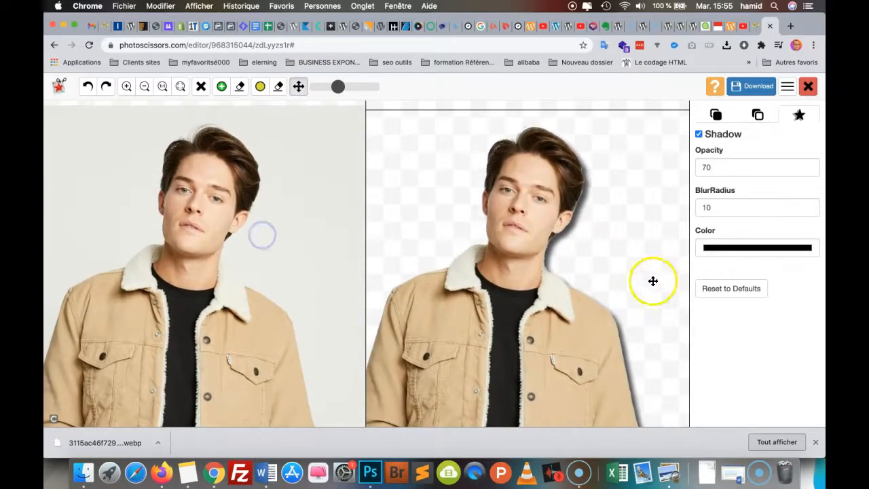
click(143, 88)
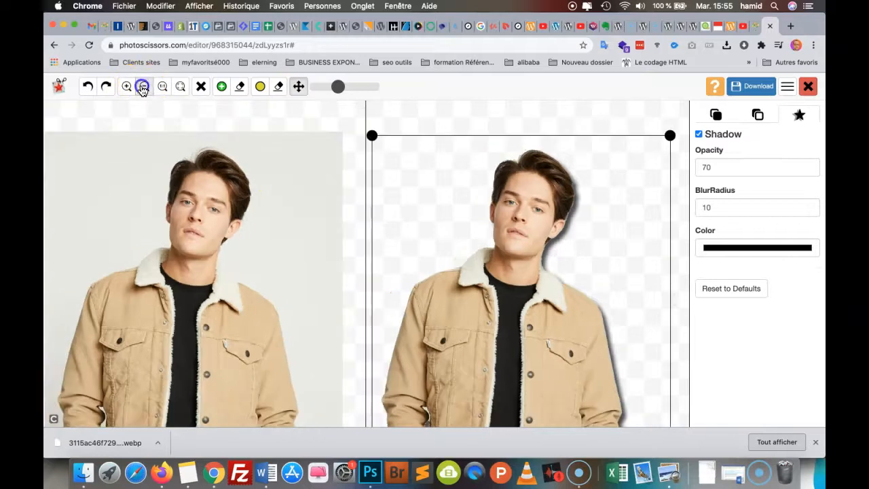
click(143, 89)
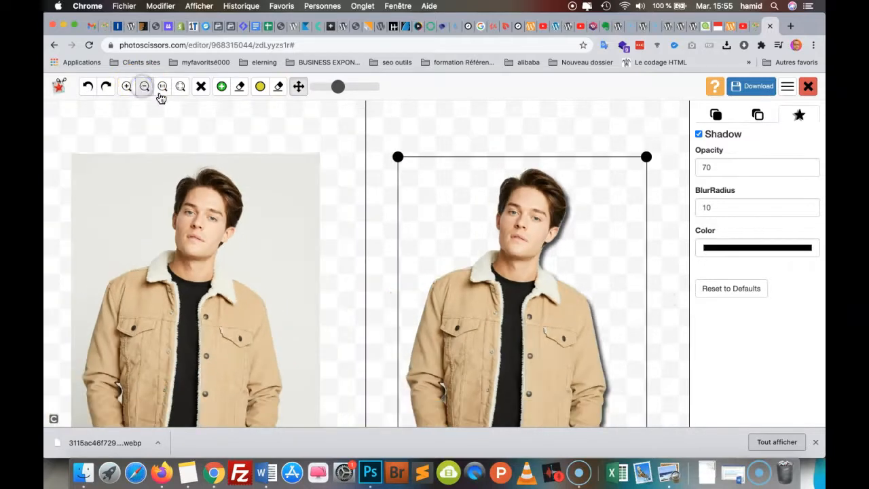
drag(302, 303, 315, 231)
Change the shadow color to a yellow-green.
click(762, 247)
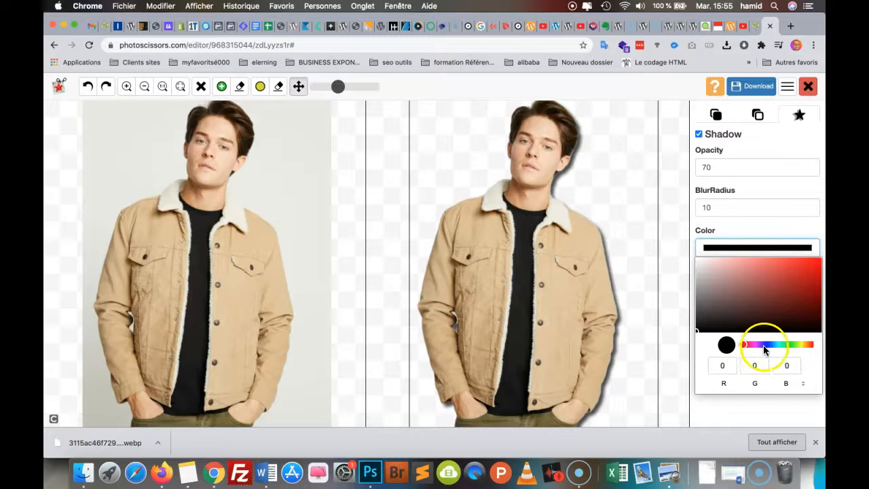
click(799, 344)
drag(774, 273, 771, 263)
click(784, 267)
click(769, 231)
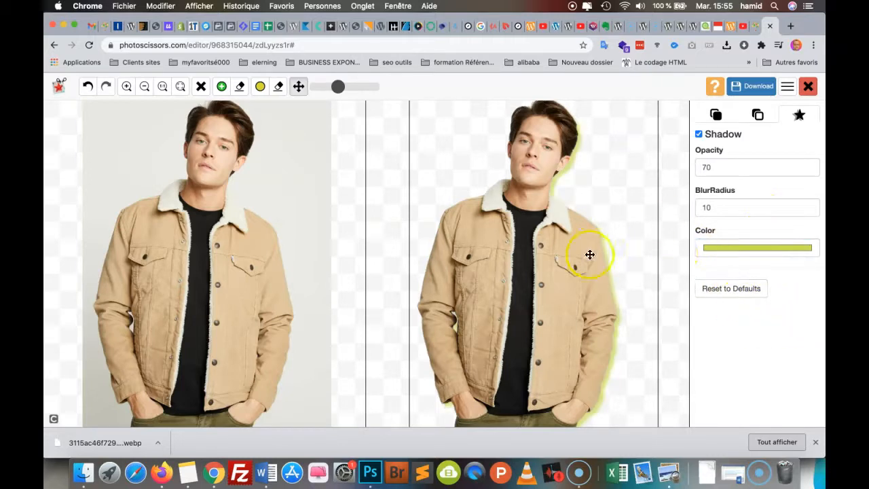
Set the shadow's blur radius to 8 and turn the shadow effect off.
click(811, 206)
click(811, 206)
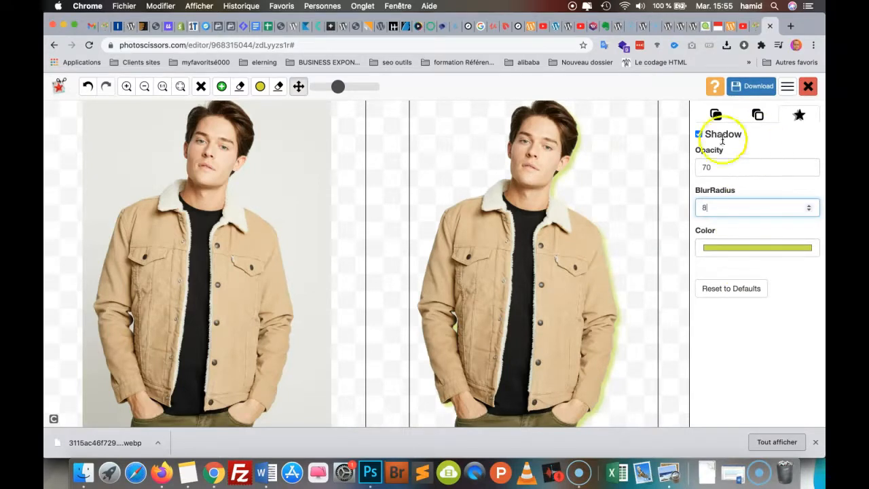
click(699, 135)
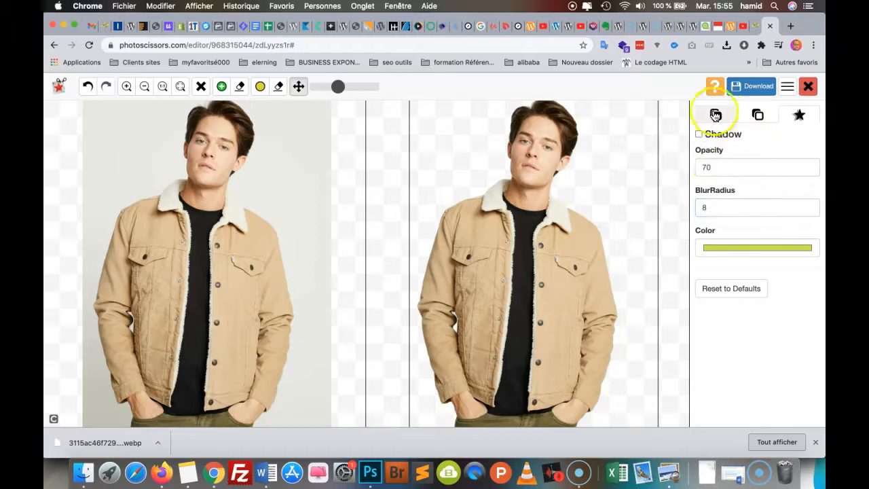
Display the foreground settings, then hide the settings area and show it again.
click(716, 114)
click(787, 86)
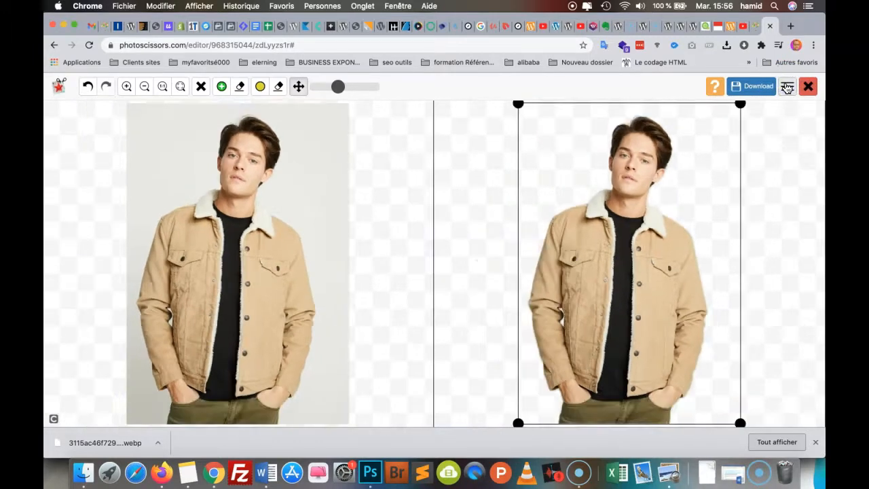
click(786, 87)
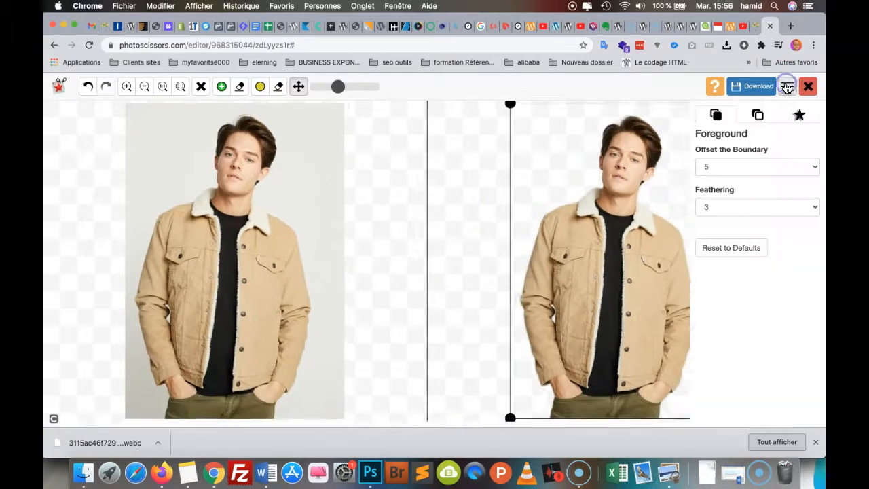
Review the download credit prices through the purchase option and return to the editor.
click(758, 87)
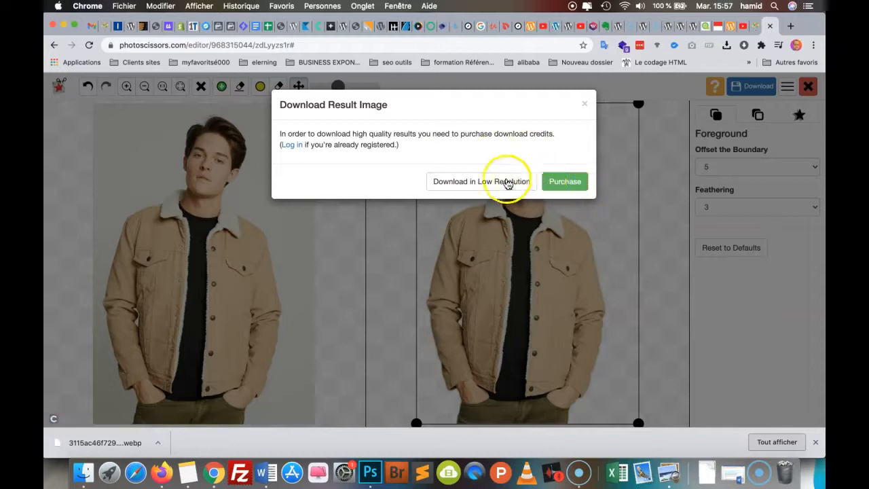
click(574, 185)
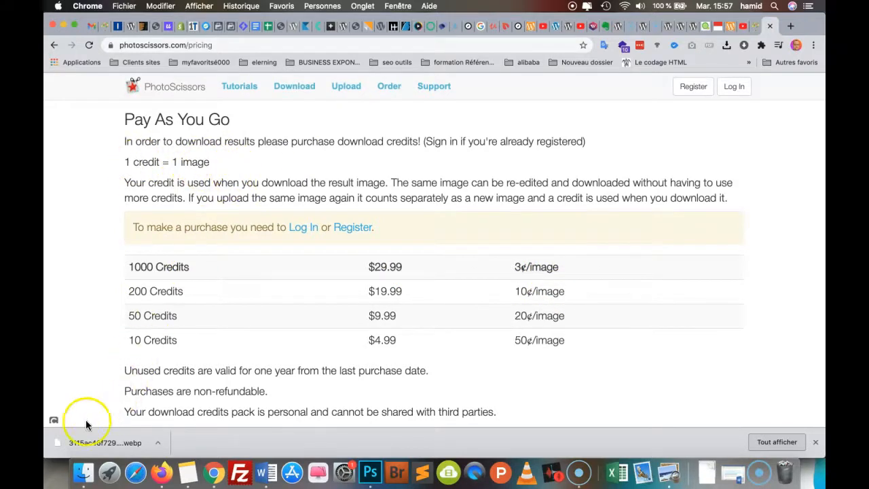
click(643, 381)
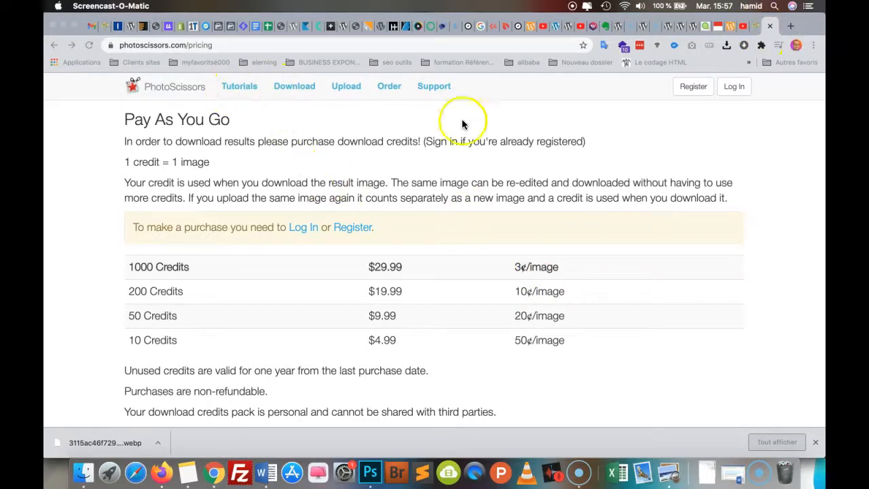
click(74, 145)
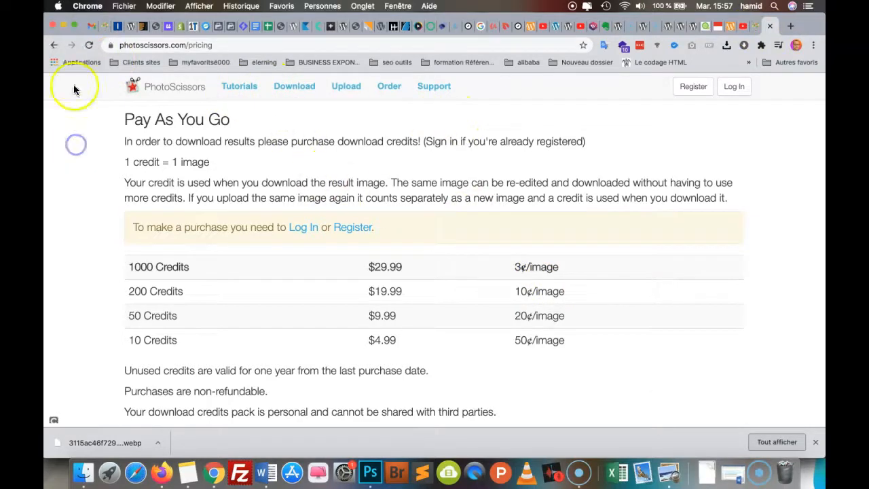
click(54, 45)
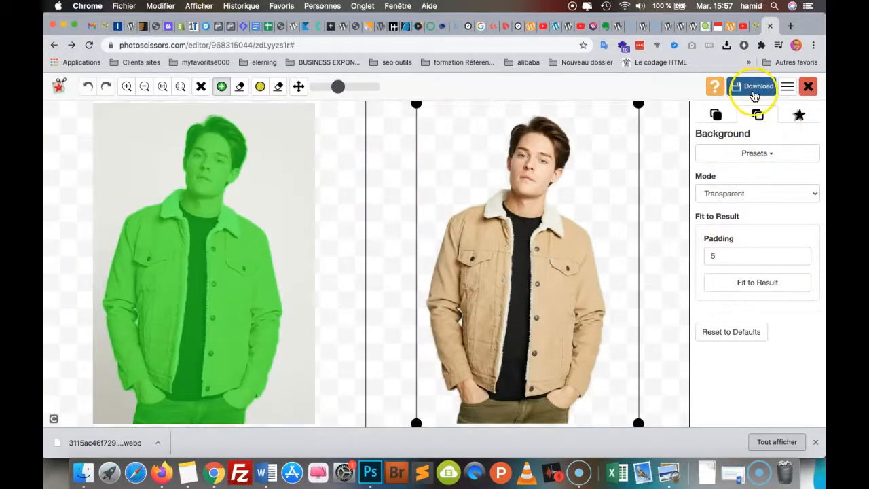
Download the cutout in low resolution and examine the PNG in an enlarged Preview window before returning to the browser.
click(754, 89)
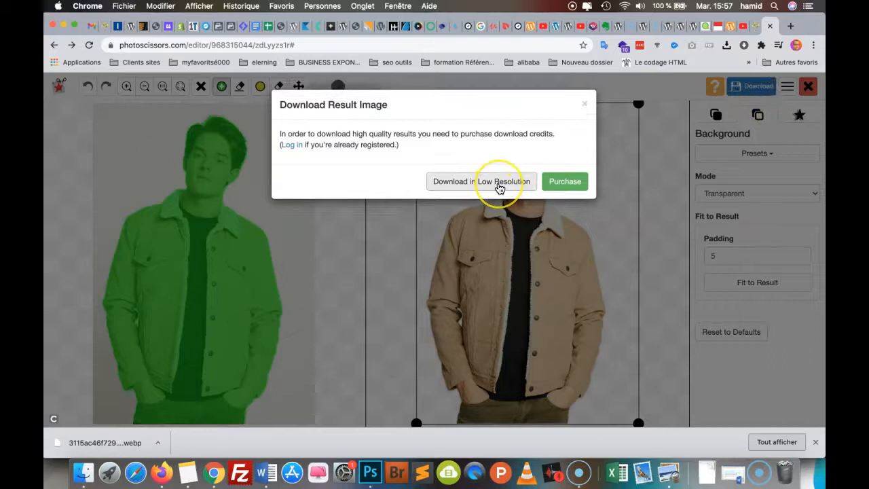
click(499, 188)
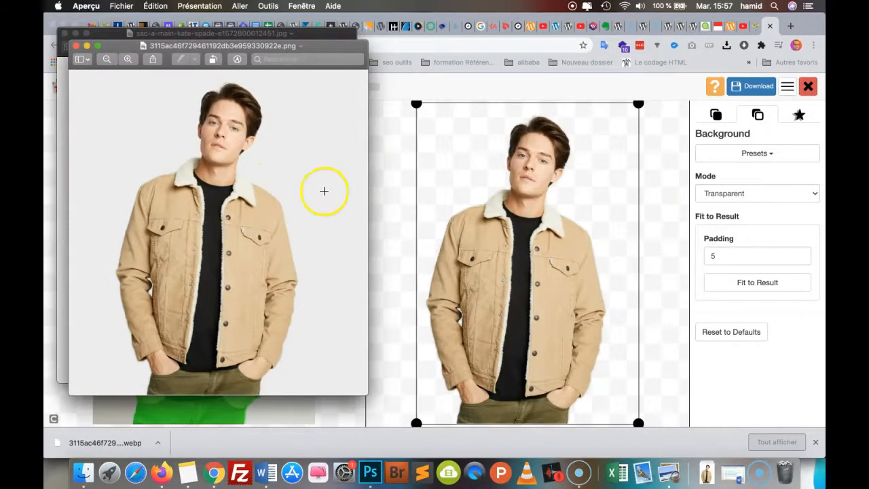
drag(360, 393, 478, 415)
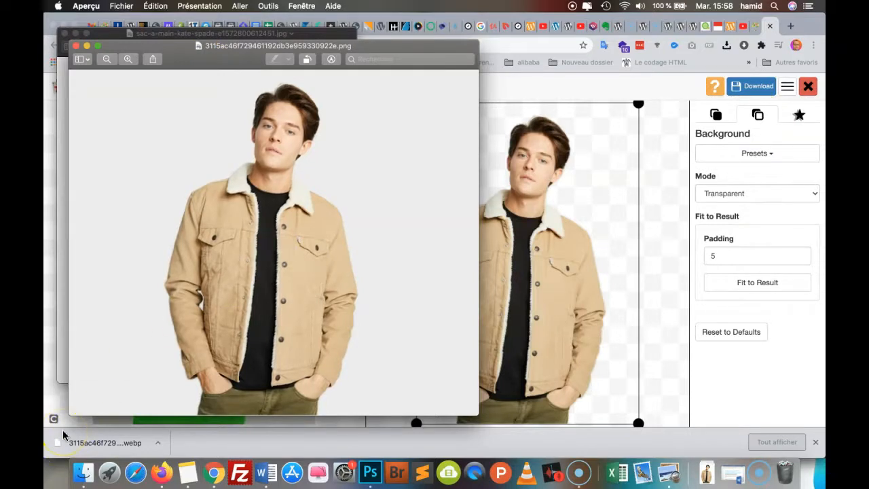
key(super+w)
click(674, 161)
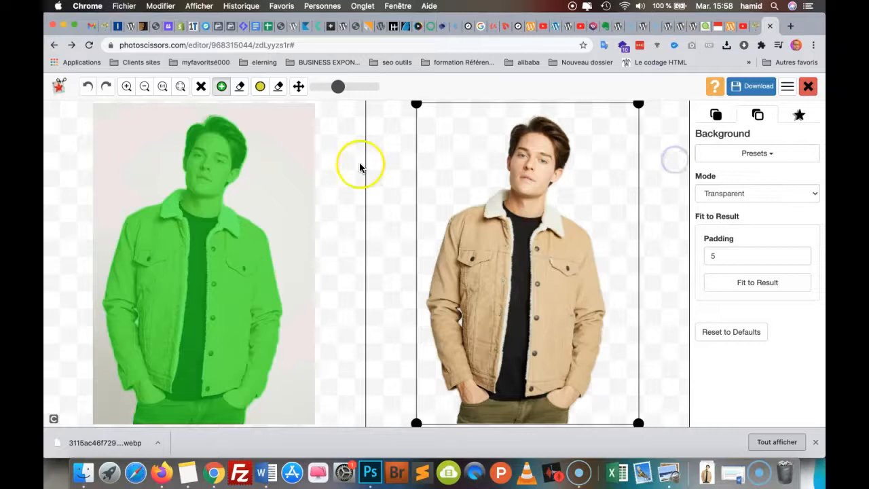
Upload sac-a-main-kate-spade-e1572800612451.jpg from the downloads folder for background removal and download the resulting cutout as a PNG.
click(60, 87)
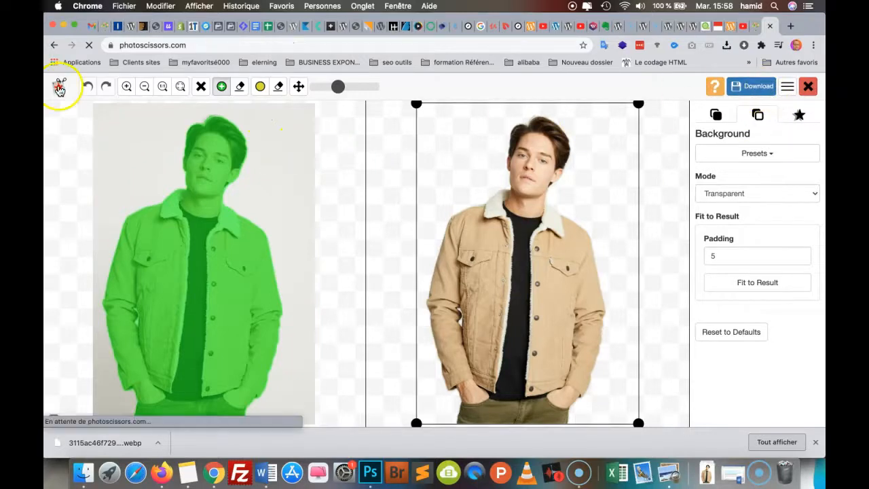
click(430, 348)
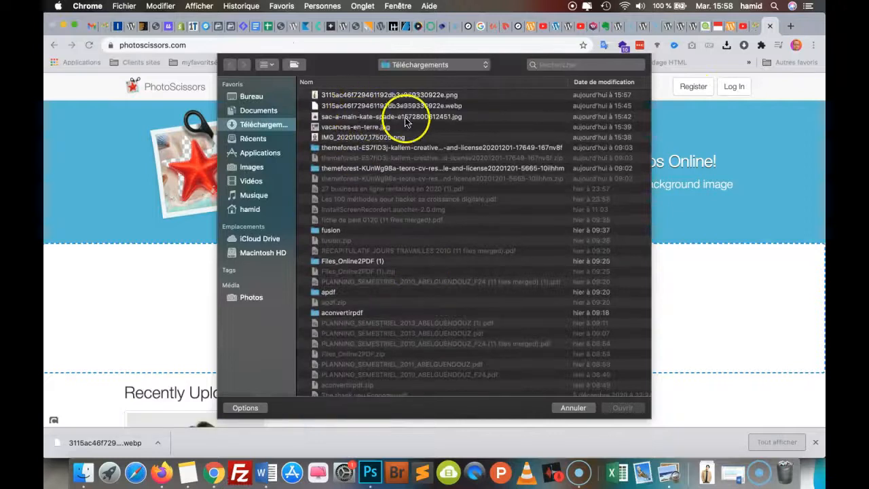
double_click(415, 116)
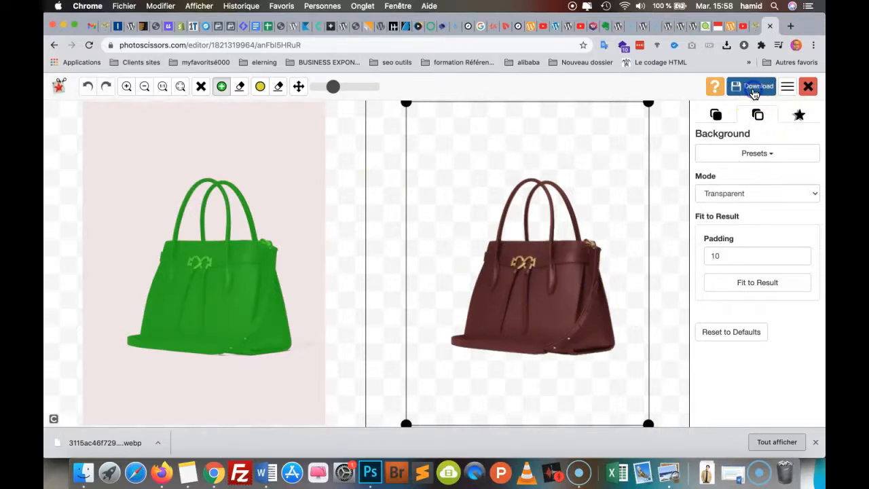
click(754, 93)
click(497, 181)
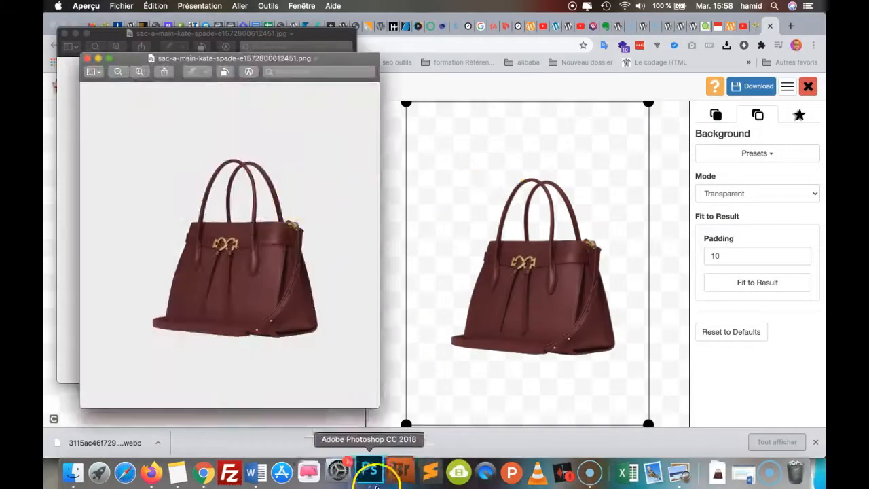
Switch to Photoshop and open sac-a-main-kate-spade-e1572800612451.png and 3115ac46f729461192db3e959330922e.png from the downloads folder.
click(370, 473)
click(142, 6)
click(156, 31)
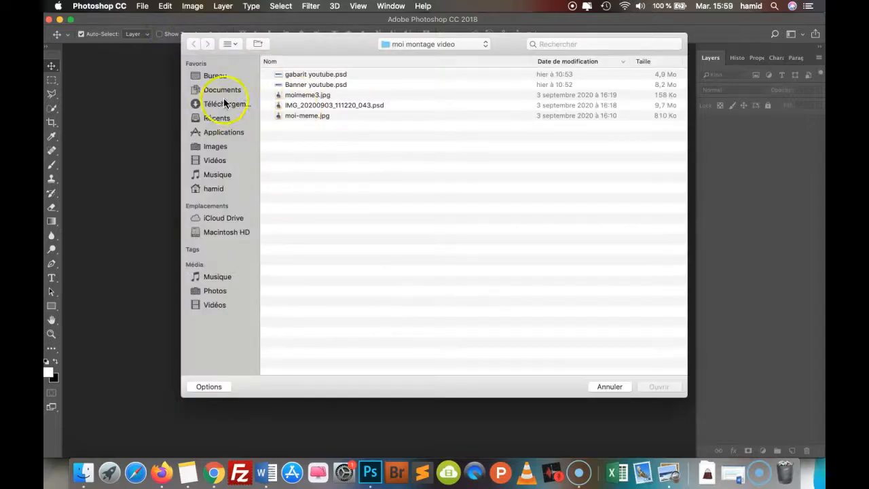
click(225, 104)
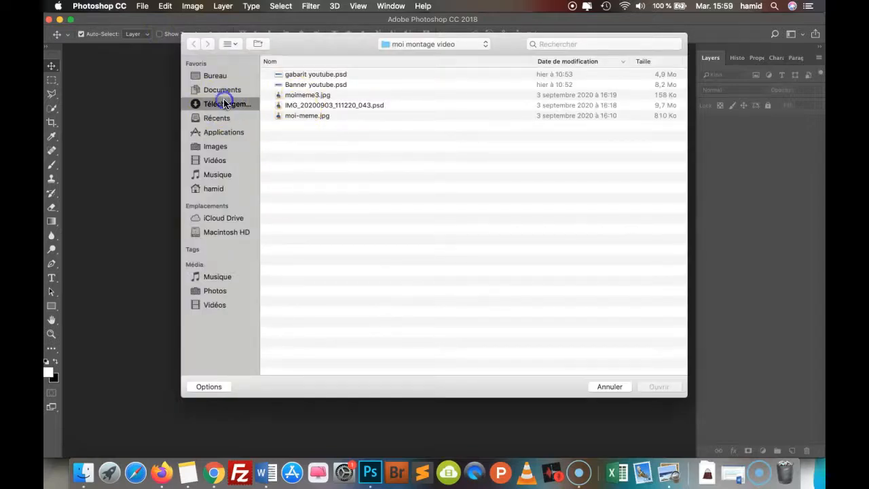
click(323, 74)
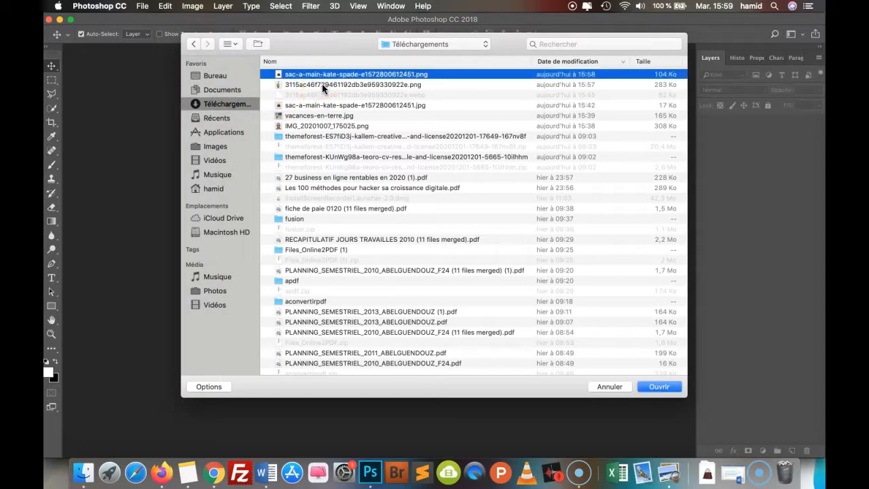
shift+click(322, 84)
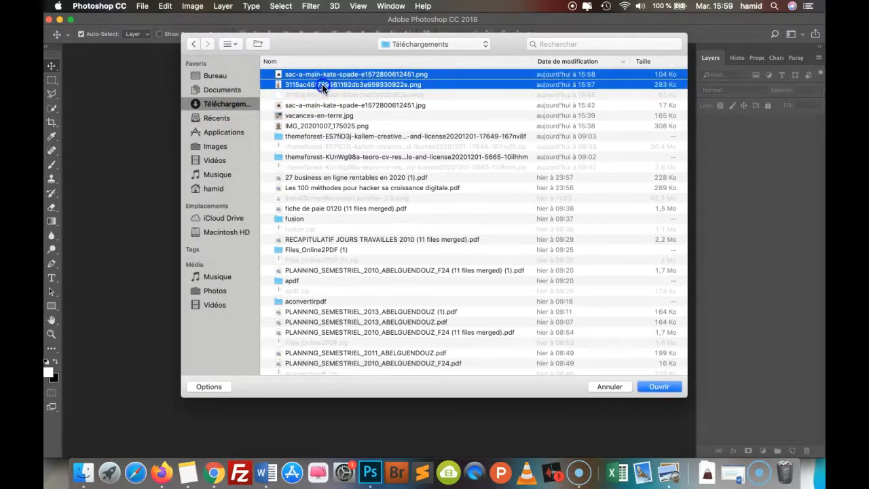
click(659, 386)
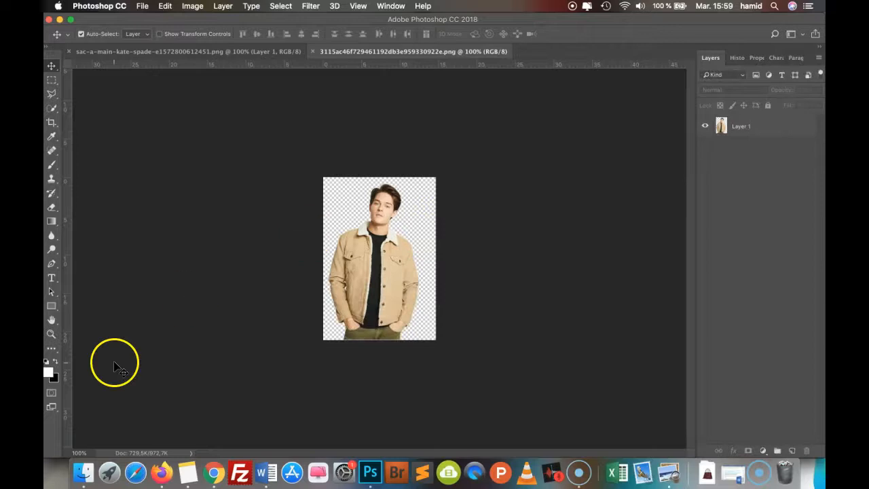
Inspect the man's cutout up close at 300% and return to the 100% view.
click(50, 335)
click(380, 289)
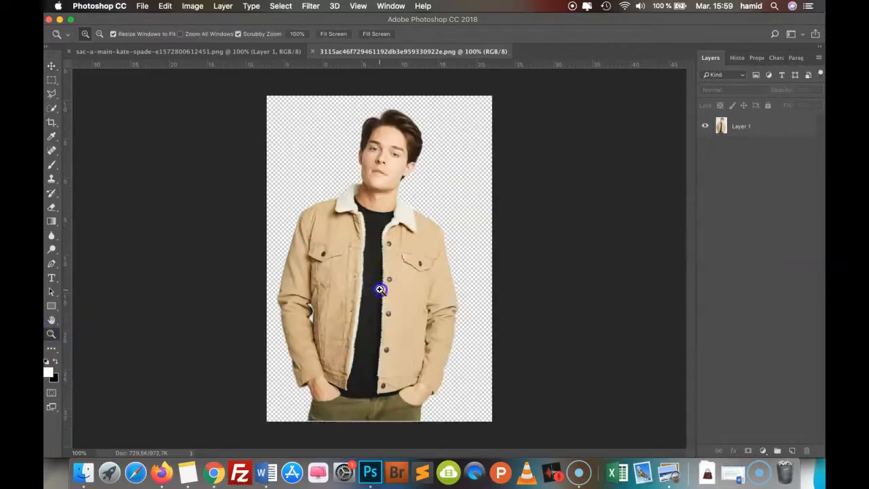
click(379, 290)
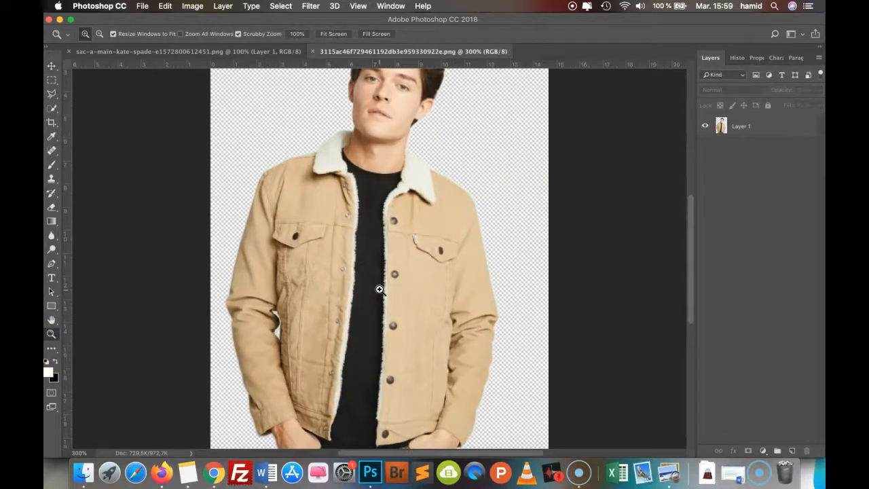
alt+click(379, 289)
alt+click(379, 290)
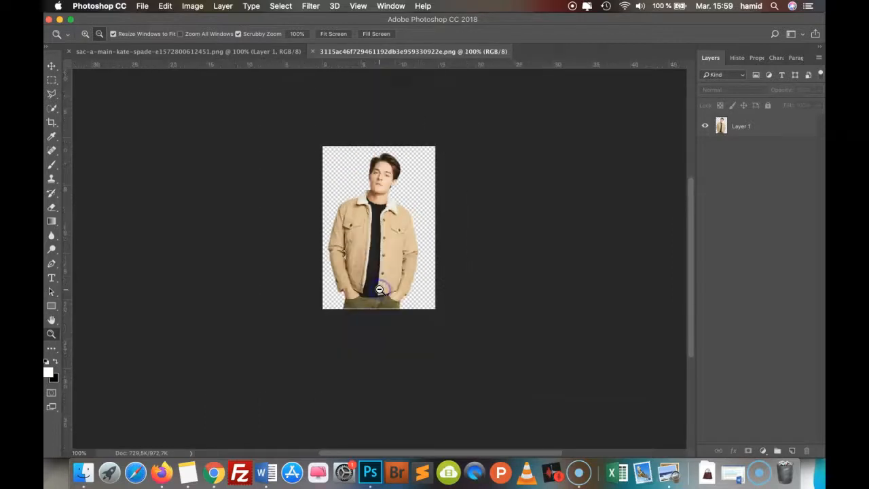
Copy the handbag cutout into the man's document as a new layer and place it over his lower jacket.
click(272, 52)
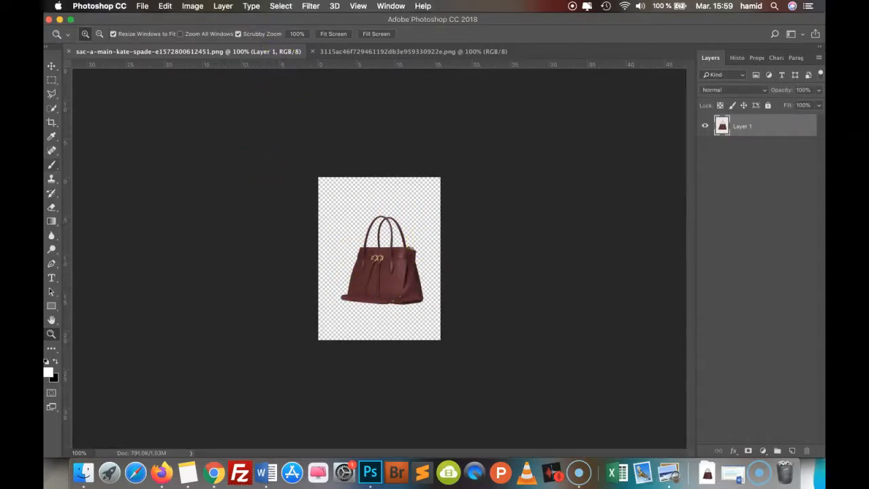
click(52, 67)
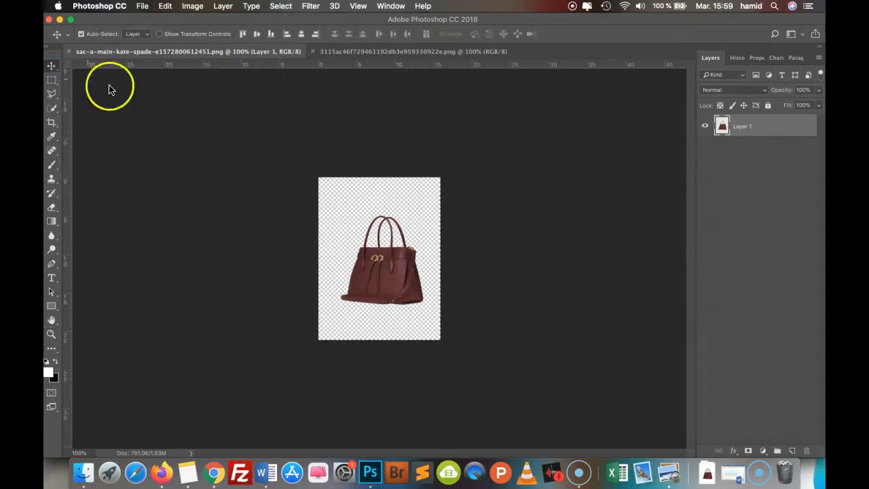
drag(331, 52, 331, 52)
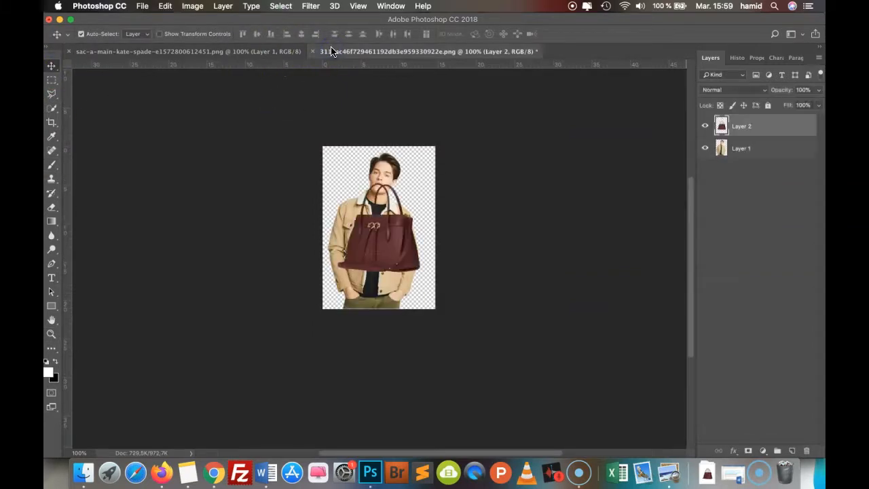
drag(395, 258, 402, 275)
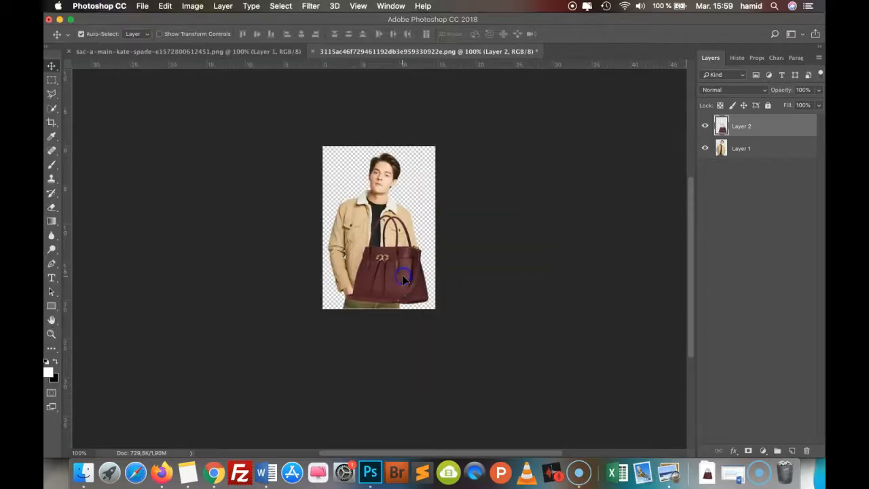
Scale the handbag down with Free Transform, reposition it over the man, and put its layer beneath the man's layer.
key(super+t)
drag(427, 215, 411, 234)
key(Return)
mouse_move(383, 270)
mouse_down()
mouse_move(413, 288)
mouse_move(377, 260)
mouse_up()
drag(800, 126, 780, 157)
mouse_move(395, 216)
mouse_down()
mouse_move(431, 202)
mouse_move(417, 219)
mouse_move(384, 202)
mouse_move(388, 216)
mouse_up()
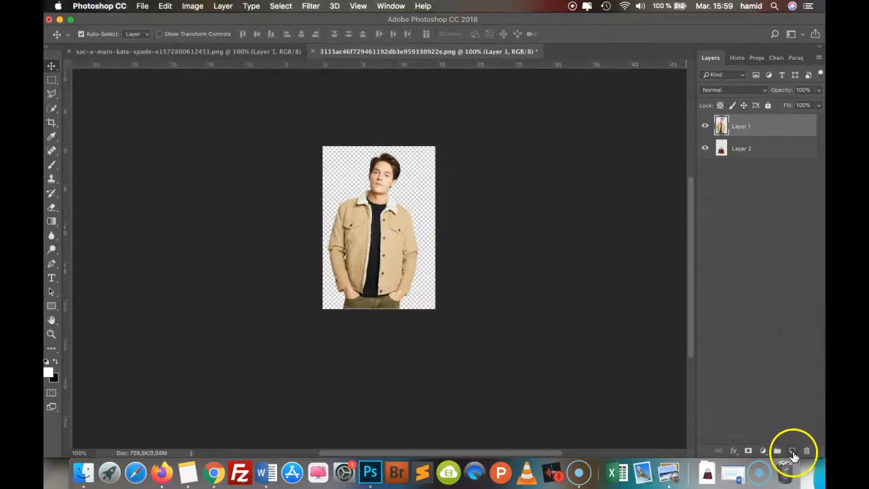
Add a new layer at the bottom of the stack and fill it with the purple-to-orange linear gradient, orange at the image's top.
drag(762, 132, 761, 186)
key(g)
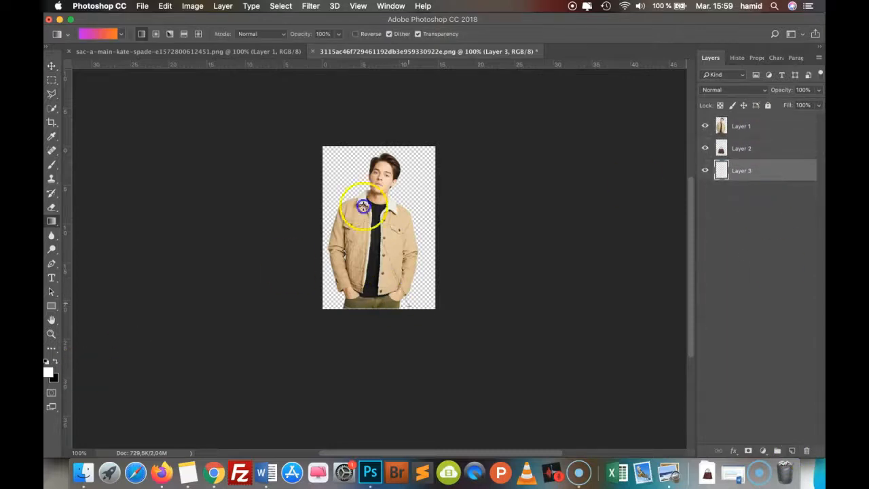
drag(342, 154, 342, 152)
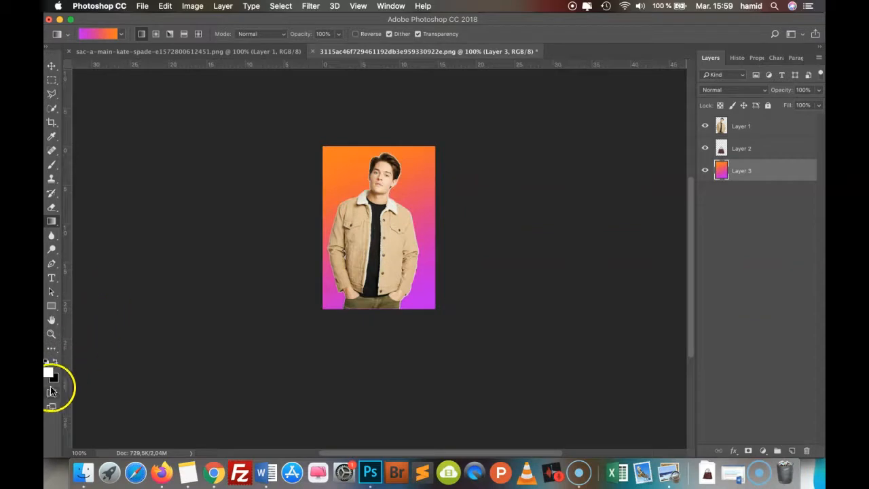
Hide the man's layer and position the handbag near the middle of the gradient background.
click(51, 334)
click(416, 254)
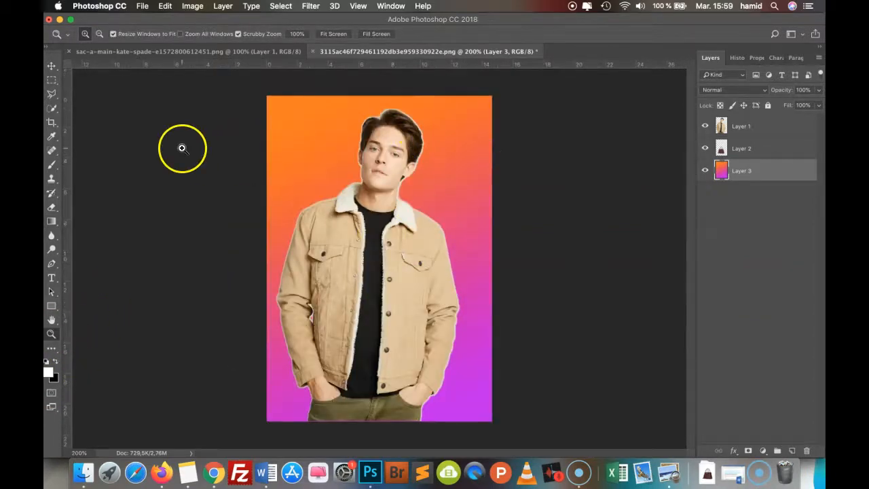
click(51, 66)
drag(409, 311, 373, 298)
click(705, 125)
click(375, 323)
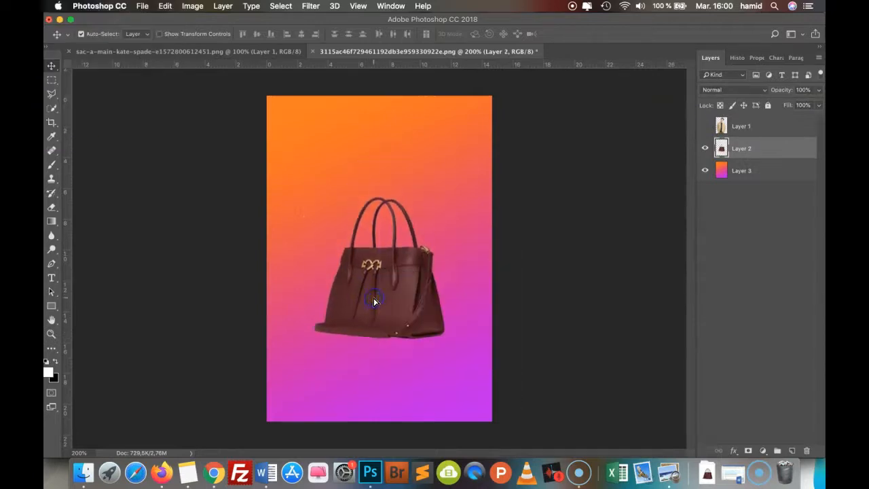
Inspect the handbag's cutout edges at 400%, toggling the gradient layer and the bag layer off and on.
click(51, 334)
click(438, 275)
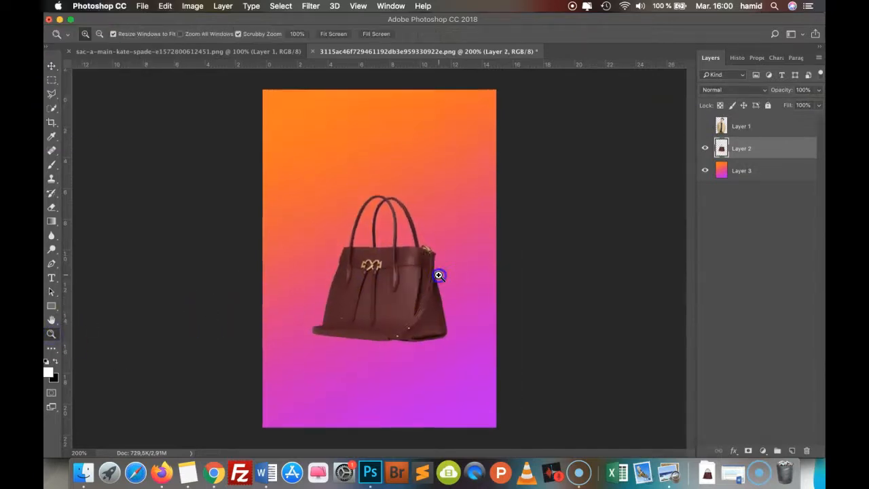
click(438, 275)
click(438, 275)
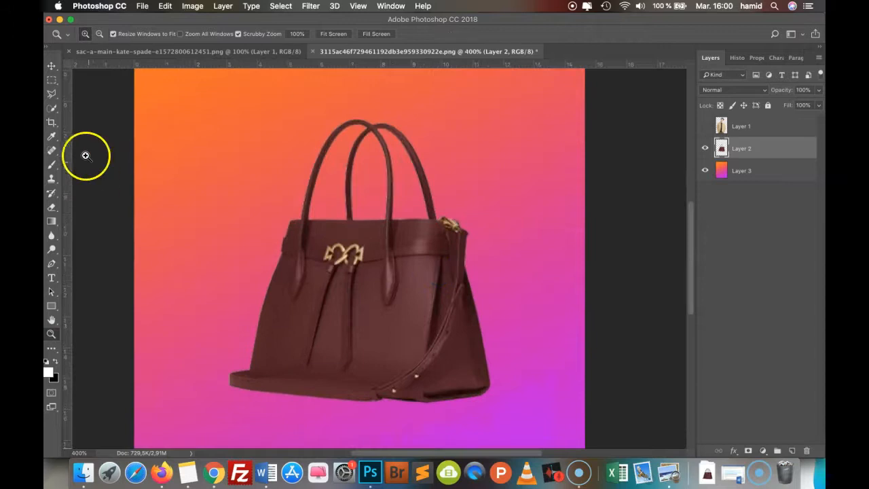
click(51, 66)
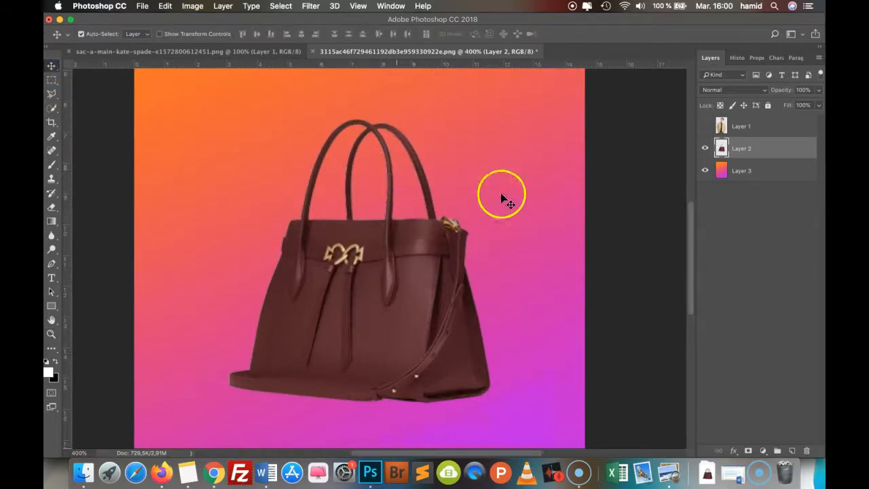
click(705, 171)
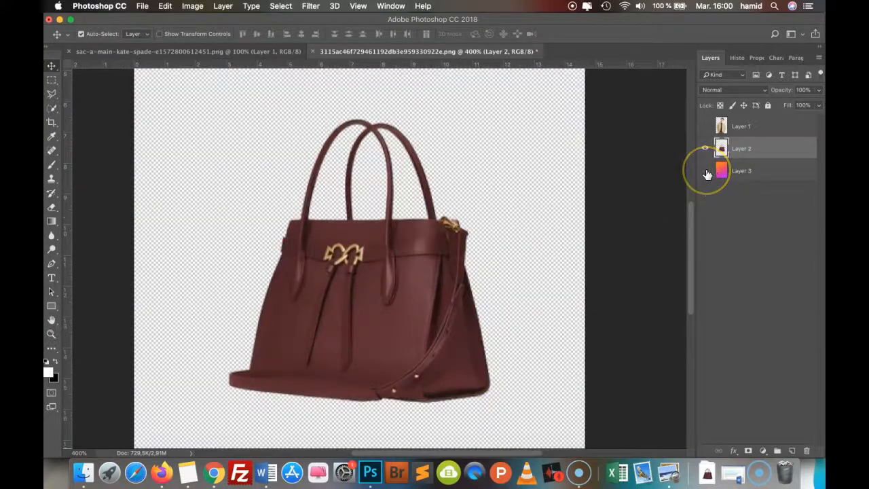
click(706, 171)
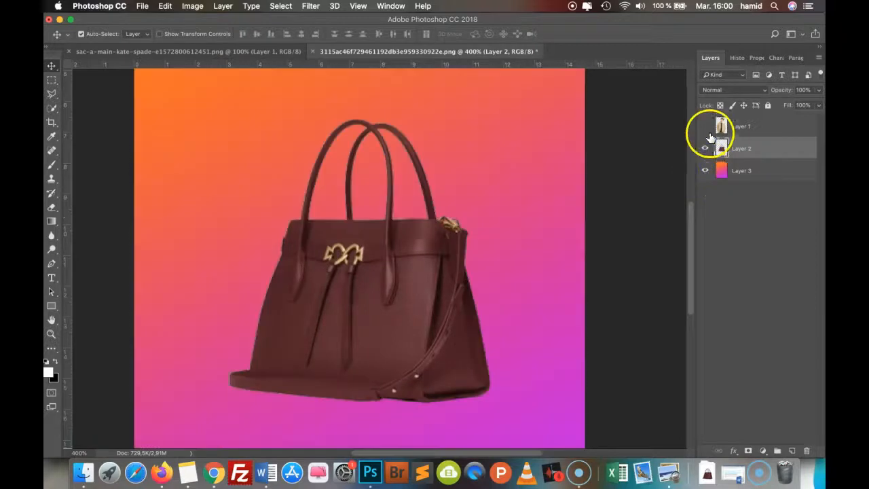
click(706, 148)
click(706, 148)
Show the man's layer again and inspect his cutout edges around the head against the gradient.
click(706, 126)
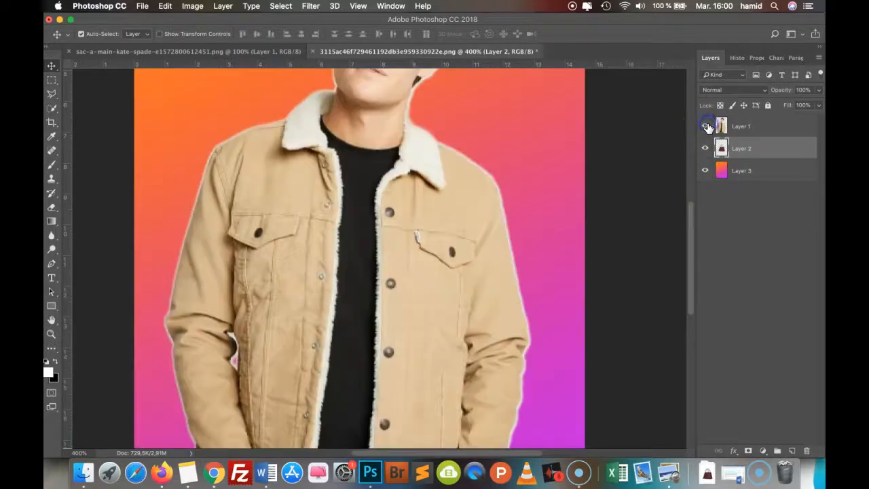
scroll(401, 229, up, 5)
scroll(401, 230, down, 1)
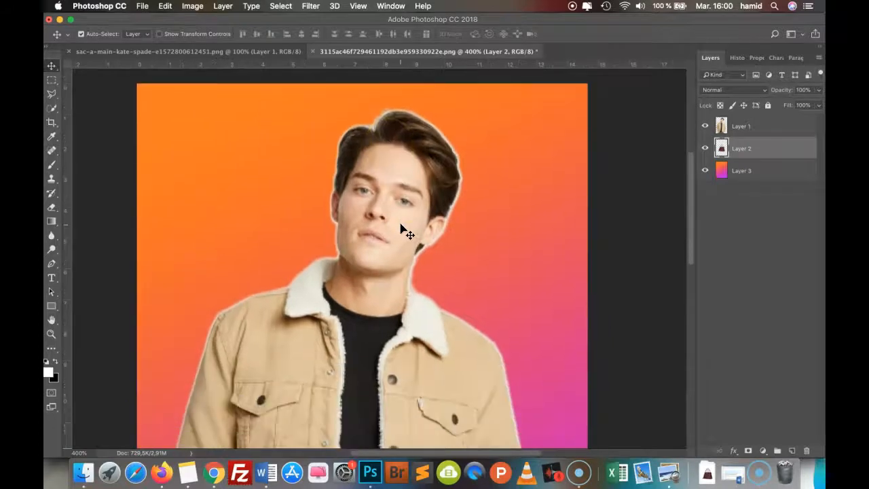